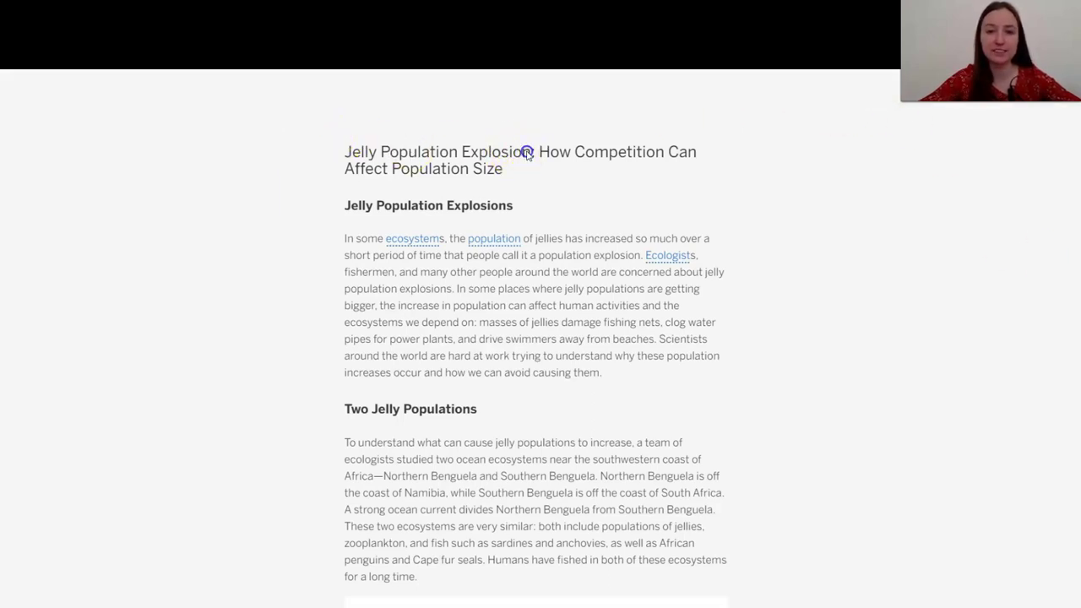
Attach the note "Increasing moon jelly population- just like ours!" to "Population Explosion" in the article title and save it
drag(526, 152, 452, 145)
click(403, 200)
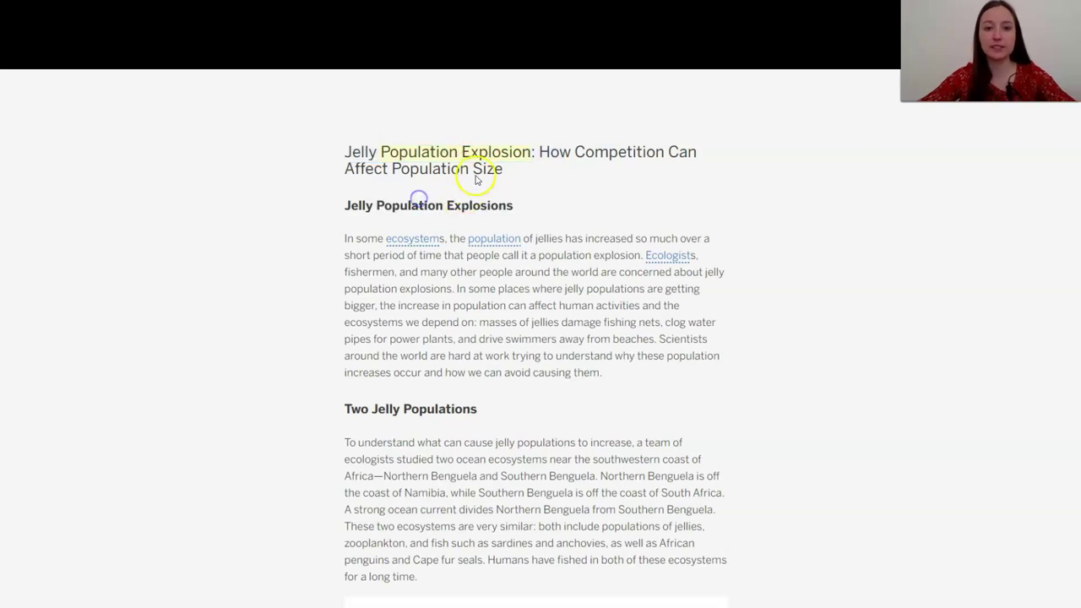
click(485, 153)
click(606, 106)
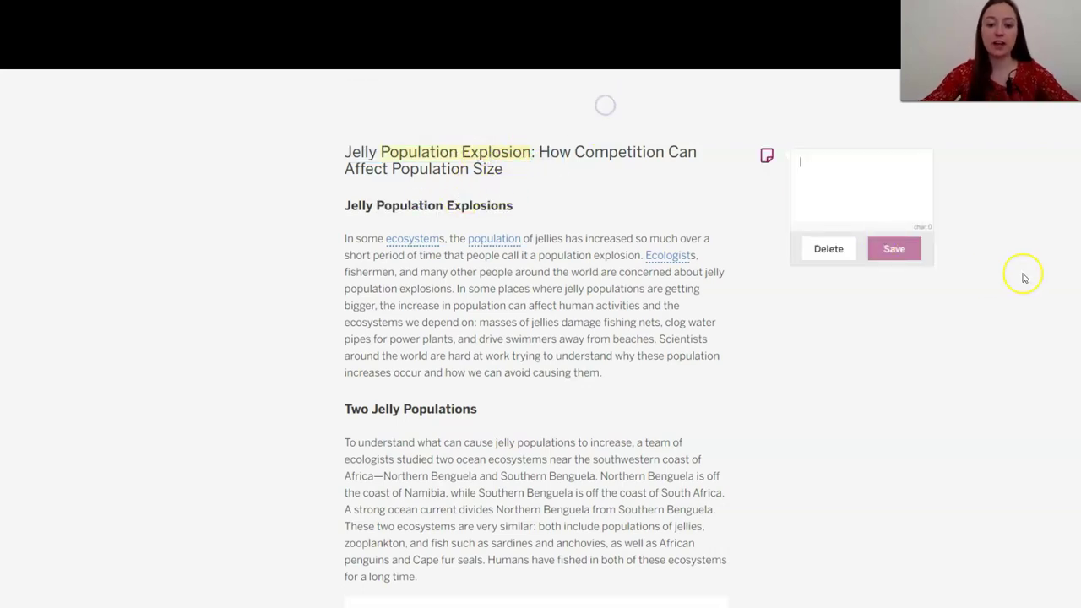
text(Increasing moon jelly)
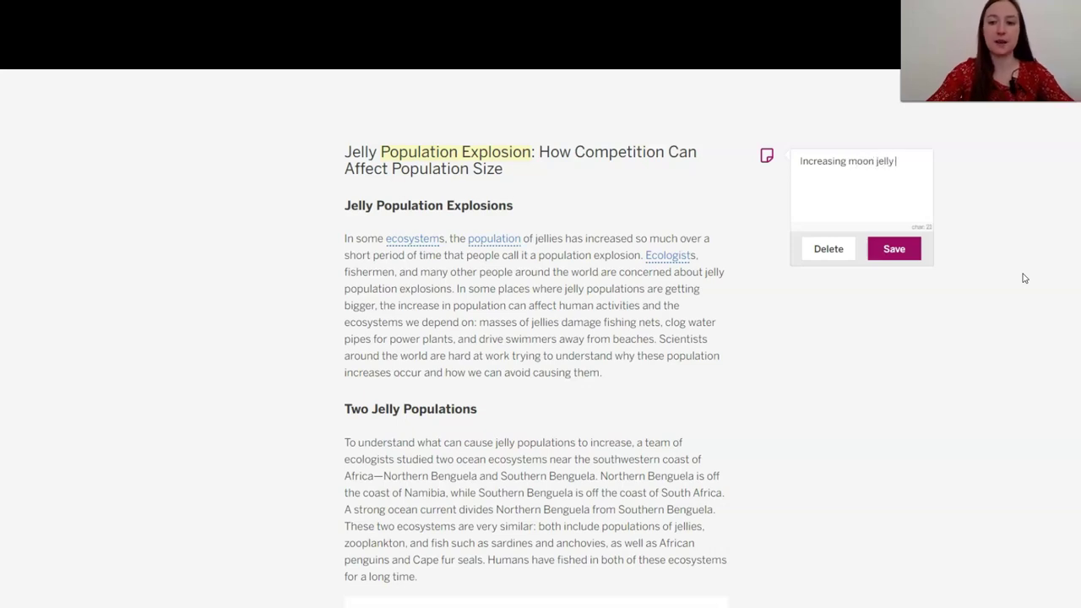
text( population- just like ours!)
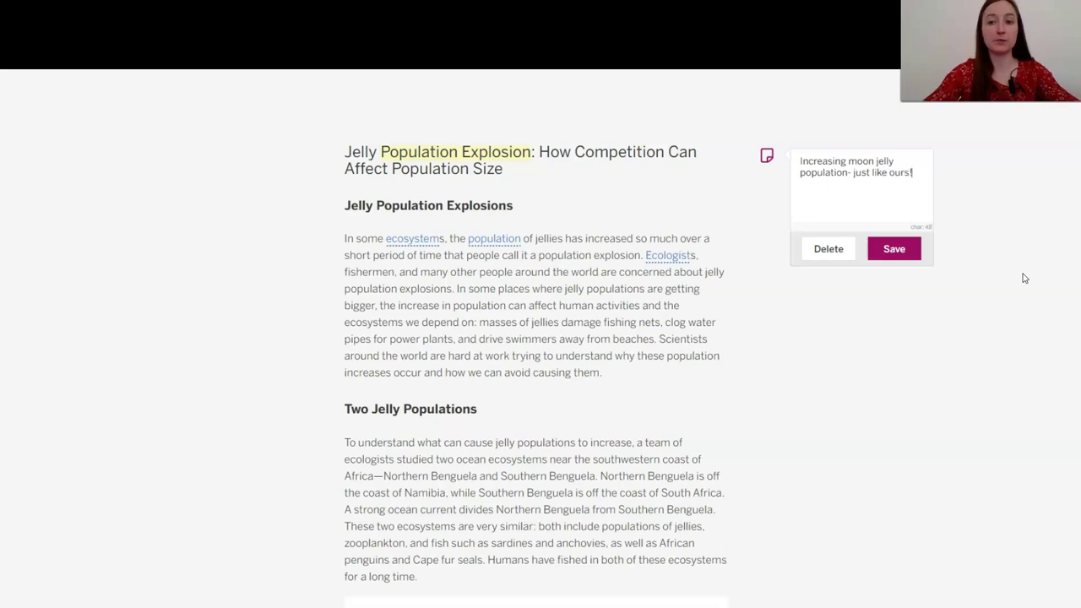
click(905, 248)
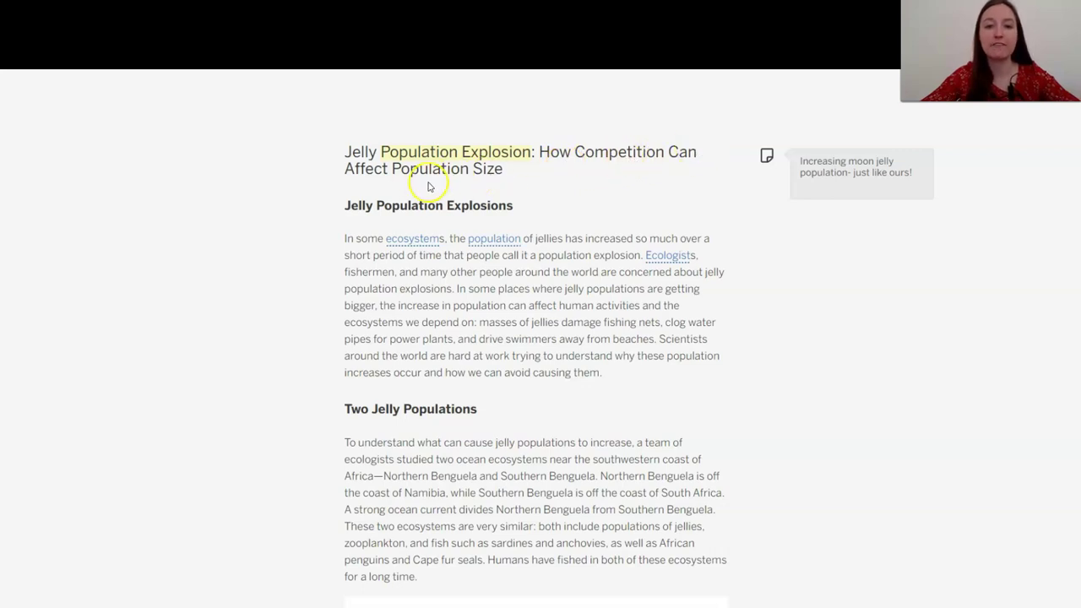
Try to select the word "Competition" in the article title for annotation
click(625, 153)
click(625, 155)
click(626, 155)
click(626, 153)
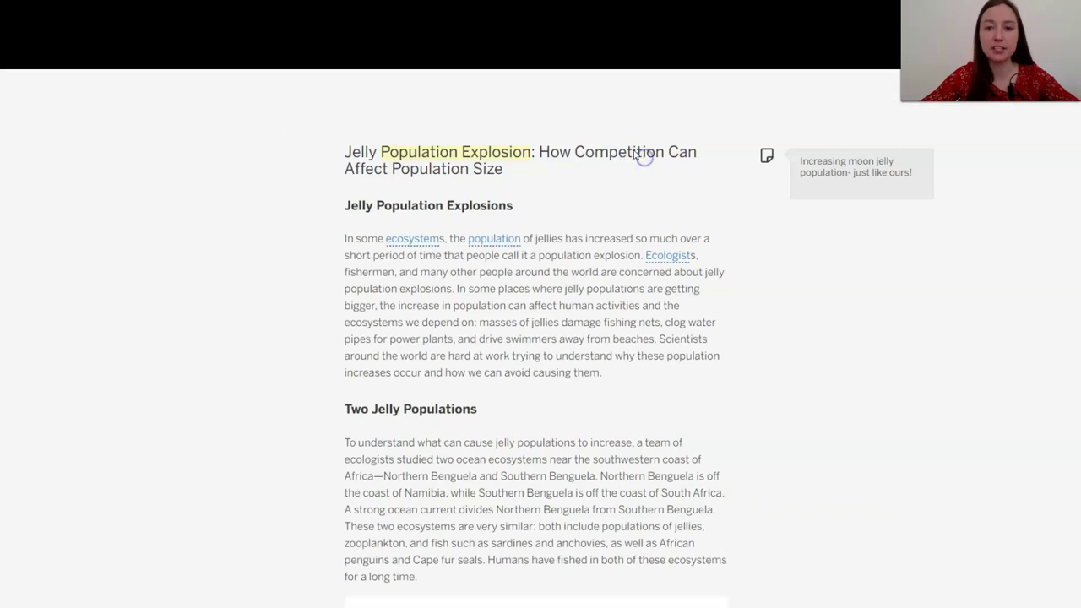
click(625, 153)
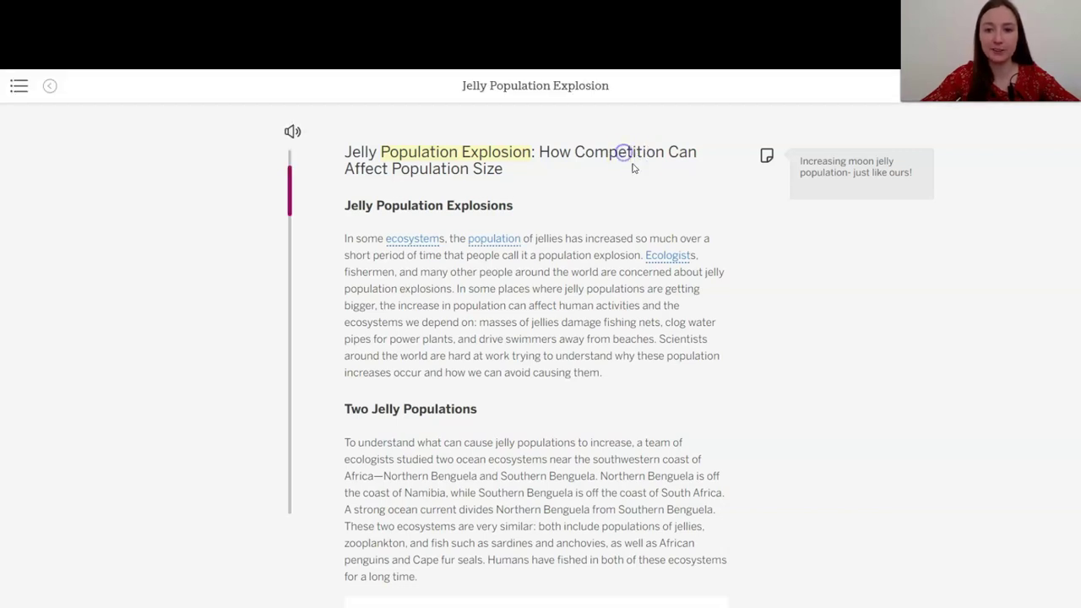
drag(567, 203, 448, 205)
click(582, 172)
click(596, 152)
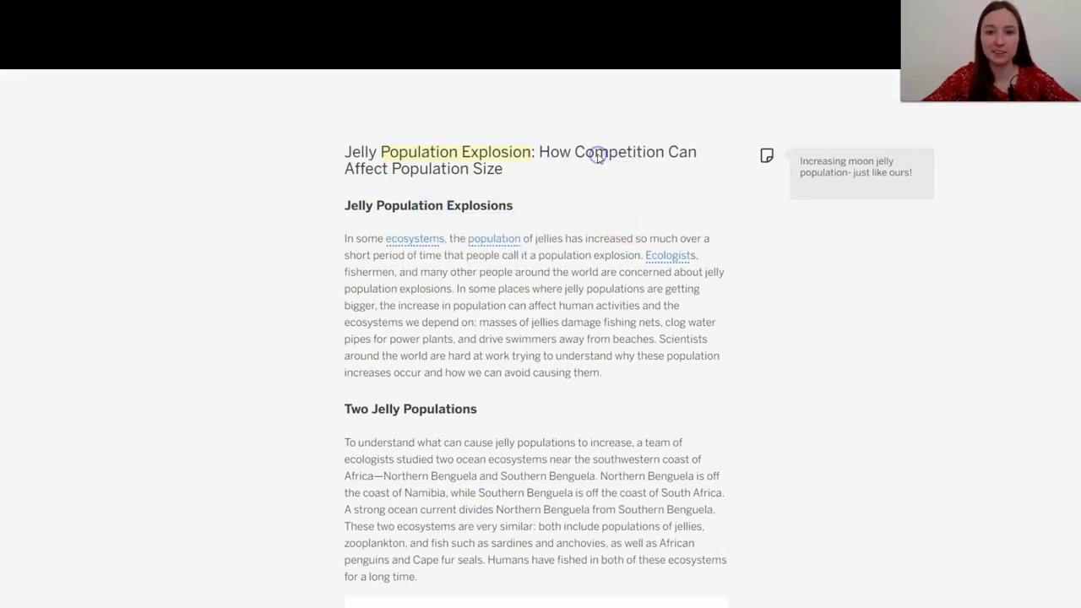
click(596, 152)
Add to the title's note as a new paragraph "Competition- when two or more things are competing or trying to get the same thing- for food/ resources"
click(795, 169)
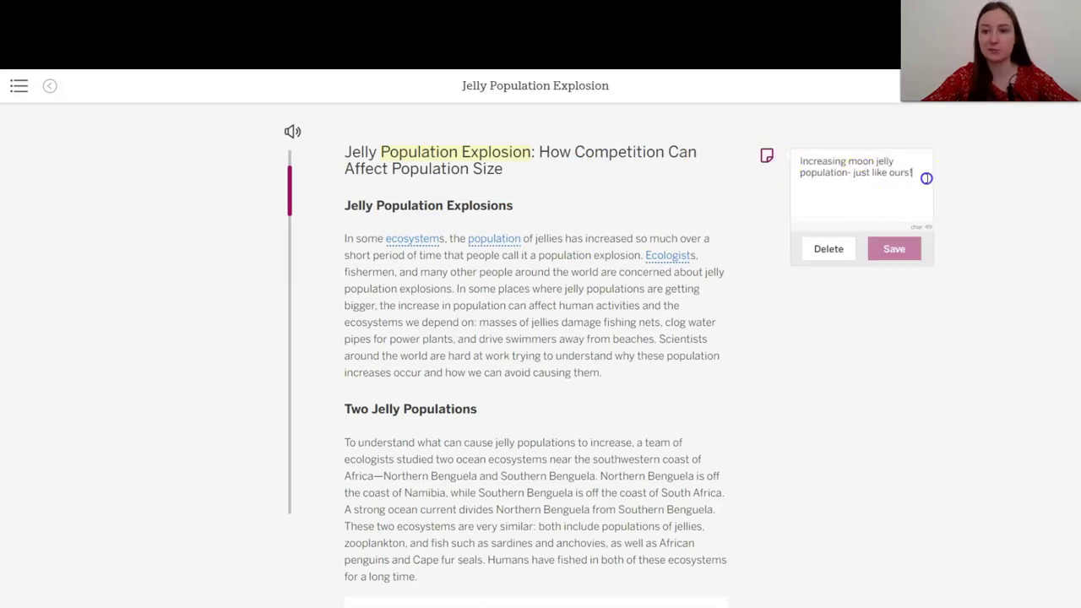
key(Return)
key(Return)
text(Co)
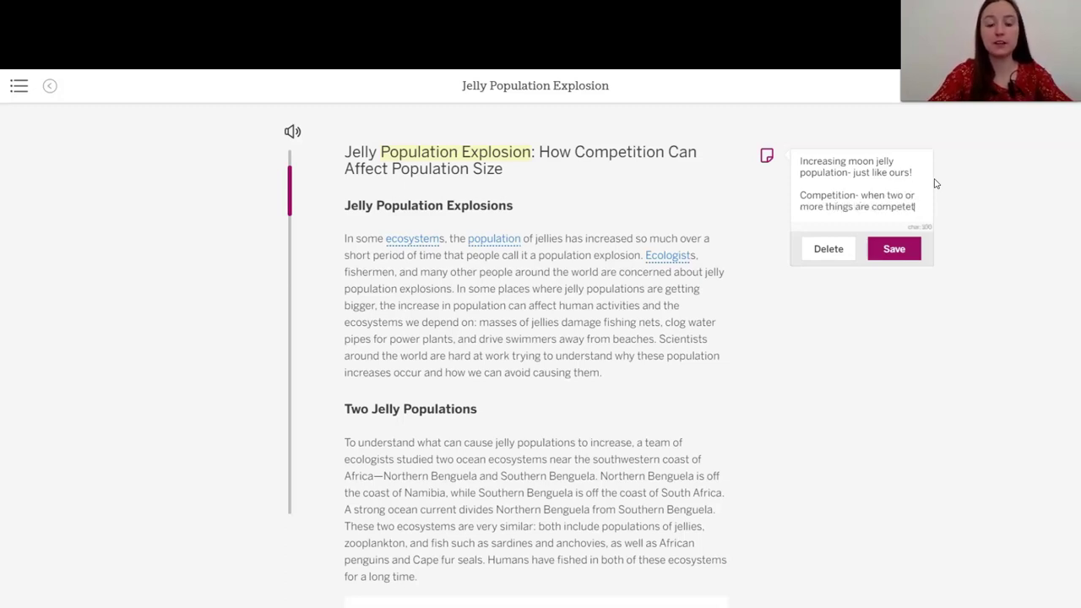
text(ing o)
key(BackSpace)
key(BackSpace)
key(BackSpace)
key(BackSpace)
key(BackSpace)
key(BackSpace)
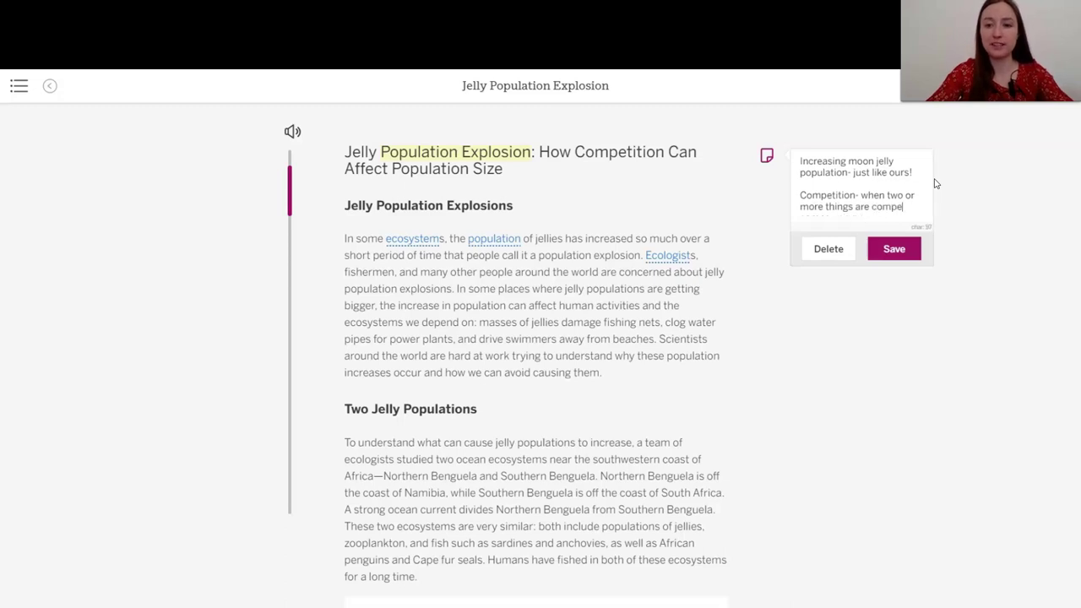
text(ing or tryi)
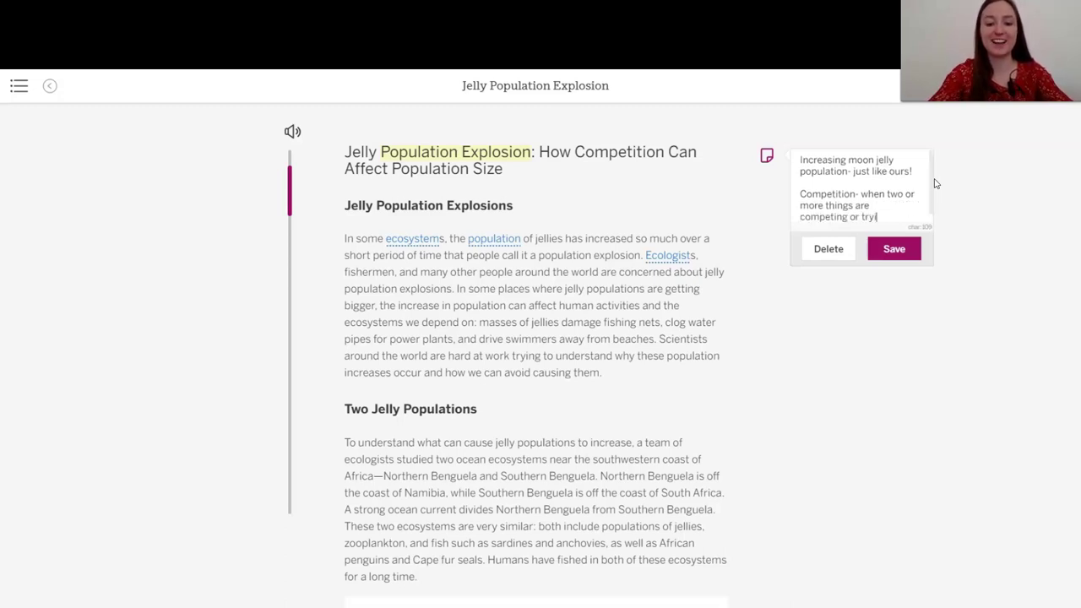
text(ng to gte)
key(Return)
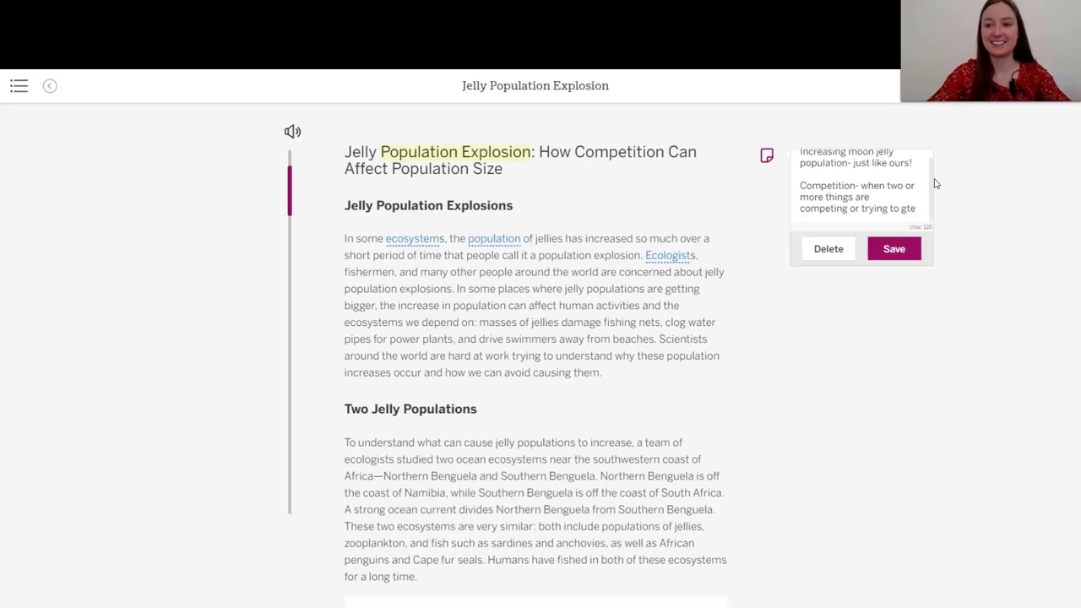
text(the same thing- for food)
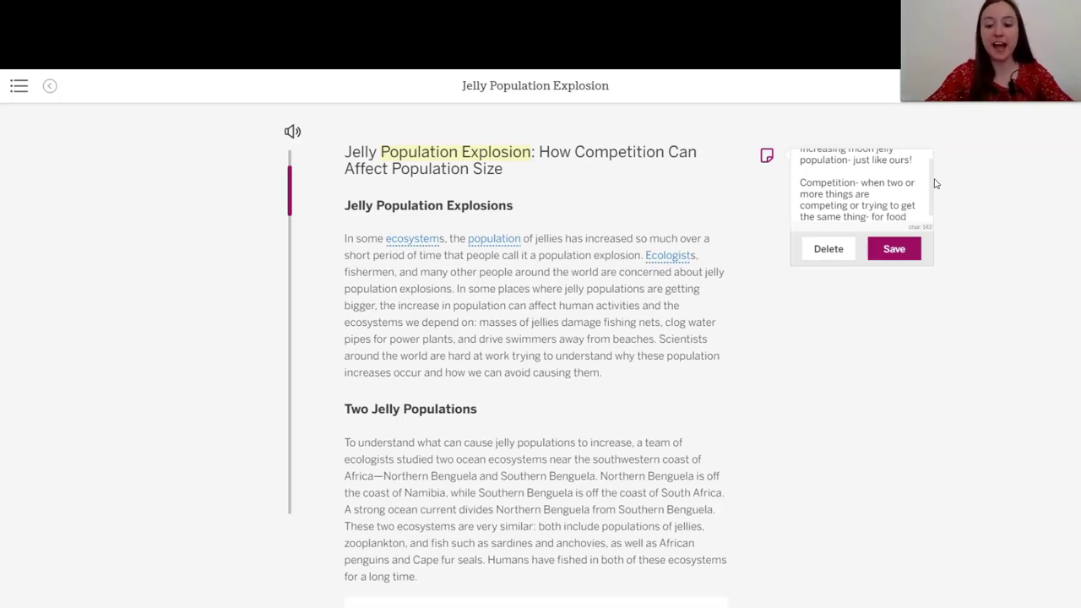
text(resources)
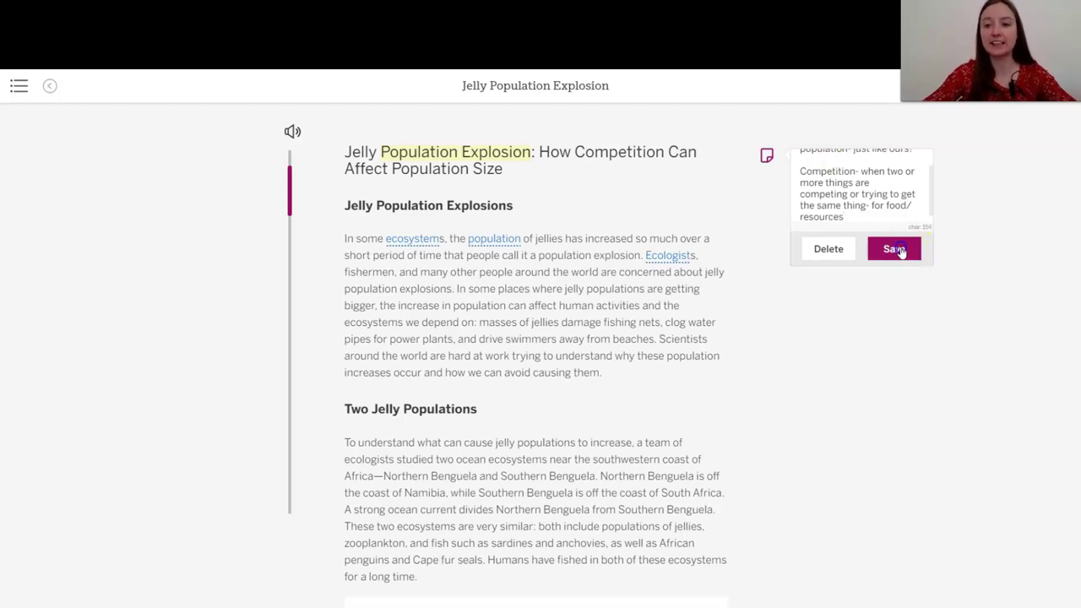
click(895, 248)
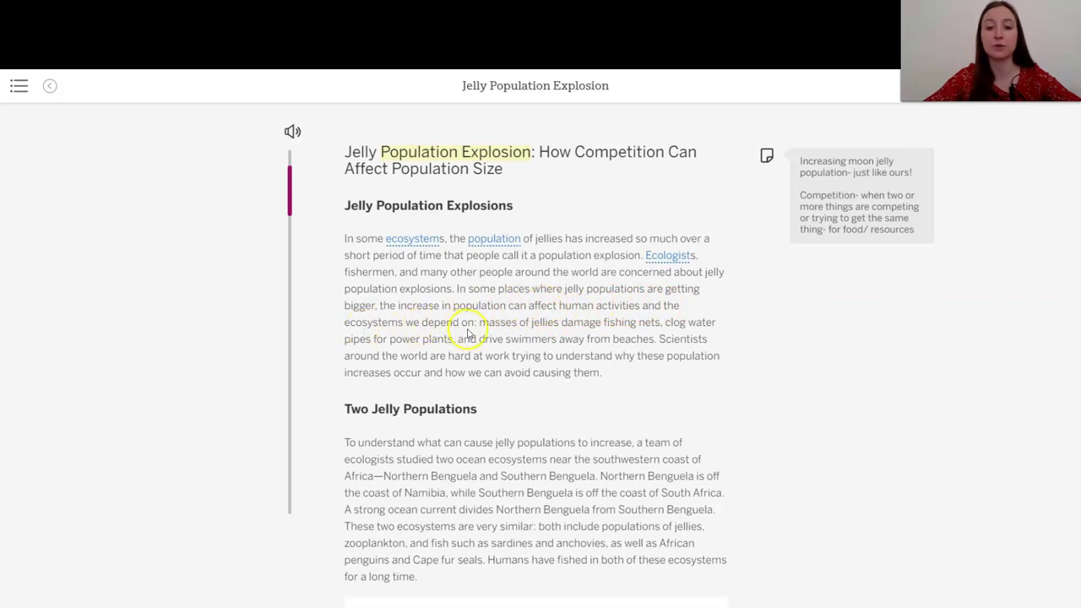
Attach the note "Why we care! It affects human activities- we use ecosystems..." to the first paragraph's clause from "the increase in population" to "depend on"
drag(475, 323, 399, 306)
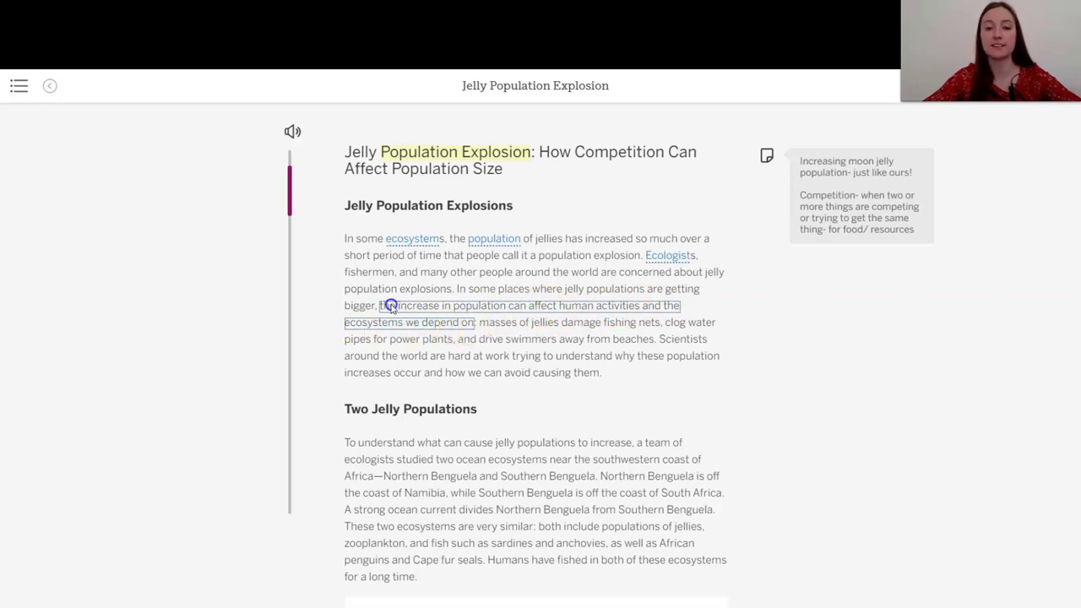
click(425, 260)
text(Why we care!)
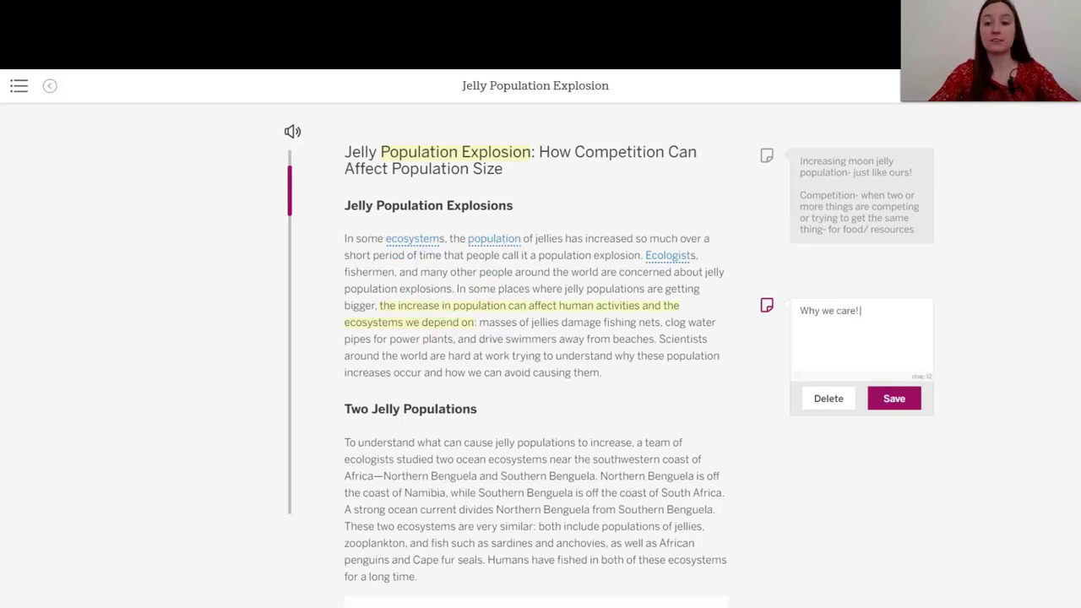
text( It affects )
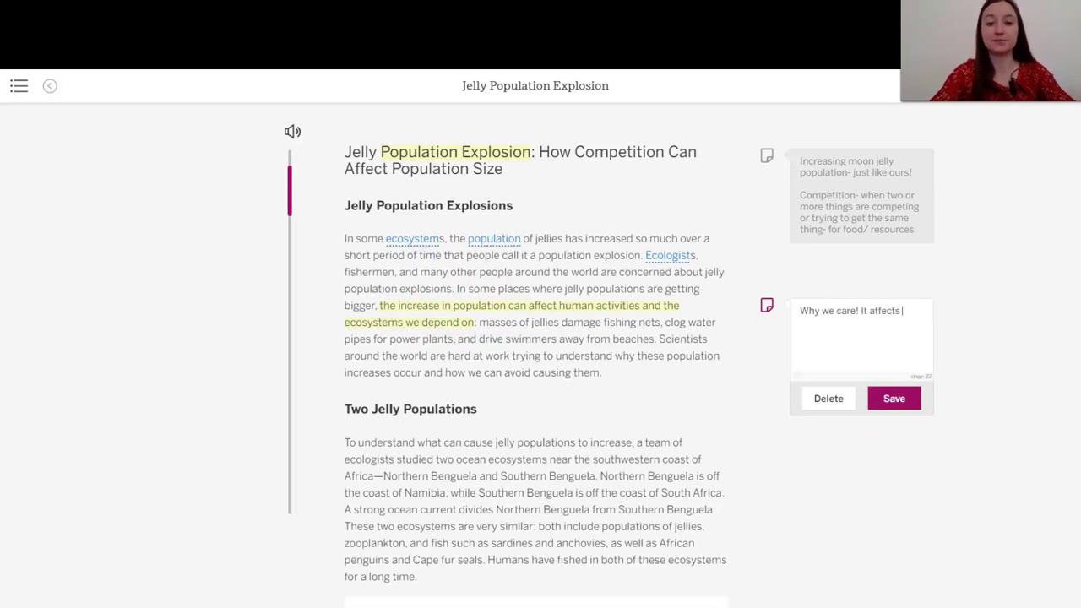
text(human activities- we use ecosystems...)
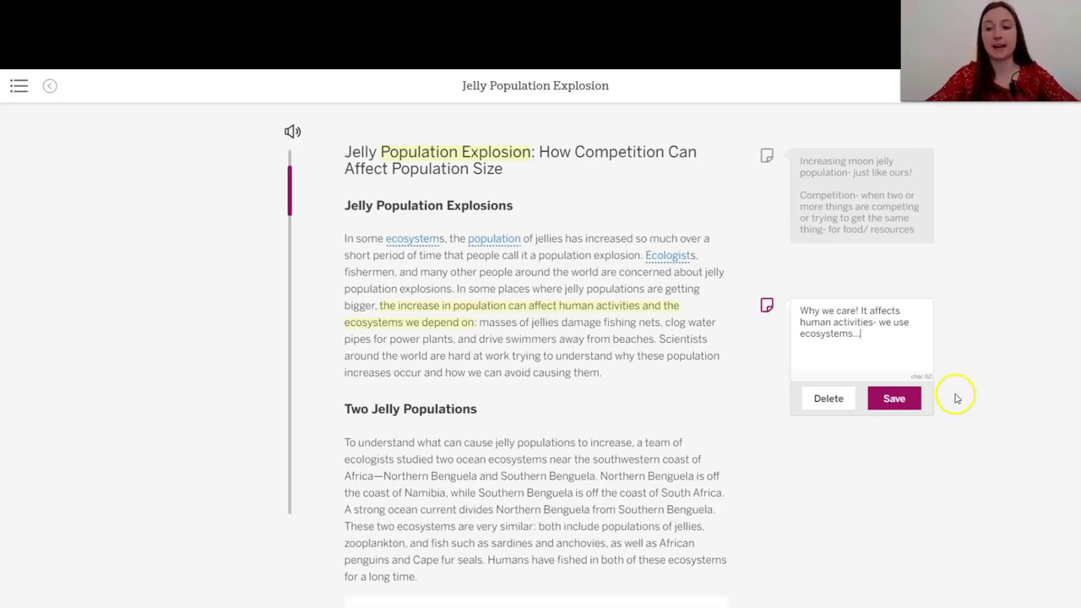
click(897, 398)
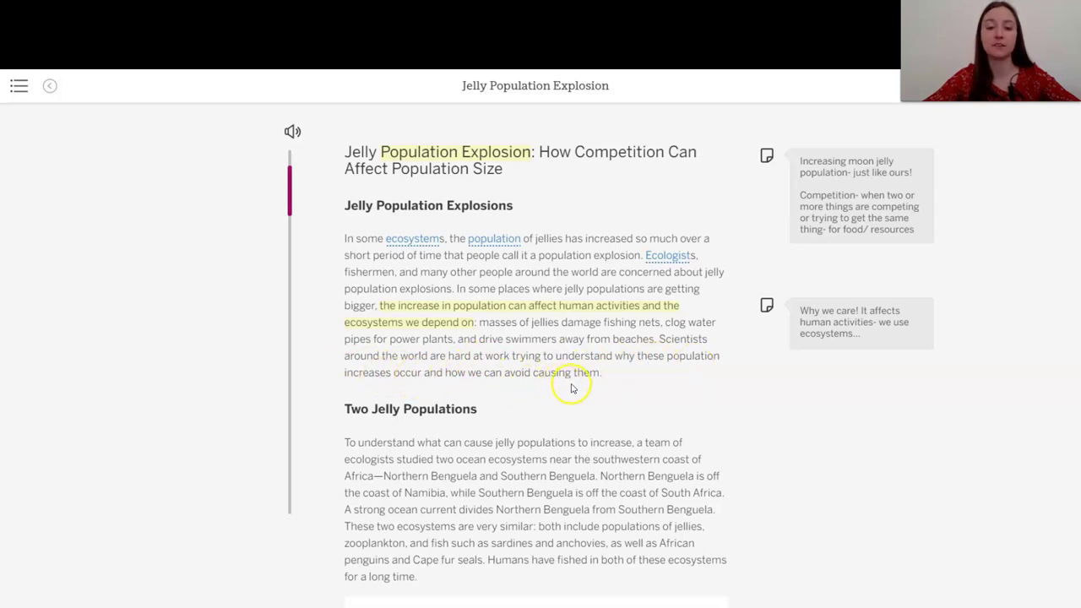
Attach the note "How do the currents affect the jellies?" to the sentence "A strong ocean current divides Northern Benguela from Southern Benguela"
scroll(582, 387, down, 1)
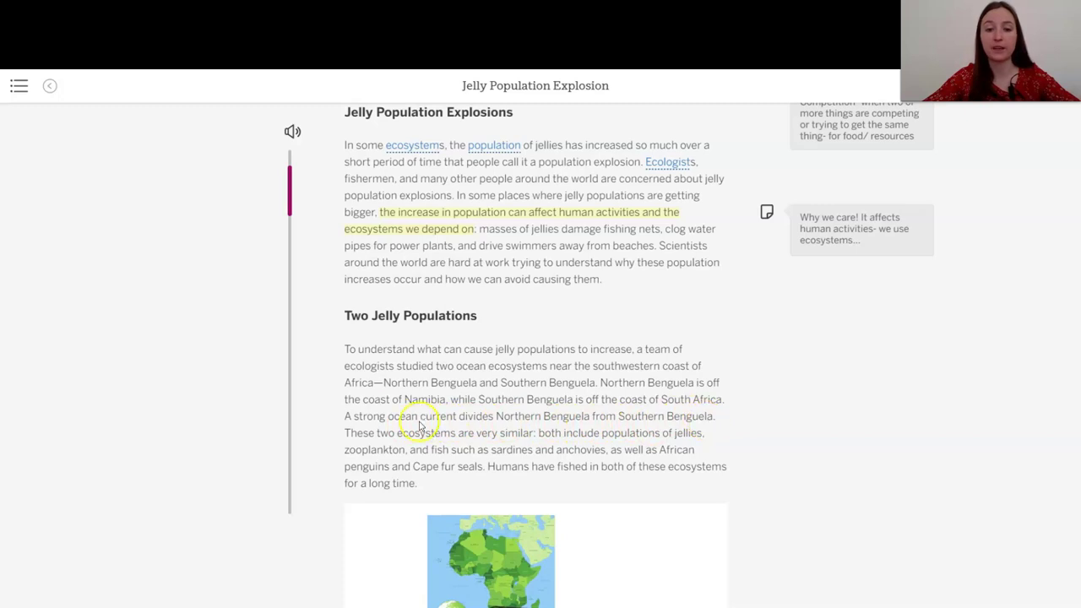
drag(344, 416, 708, 417)
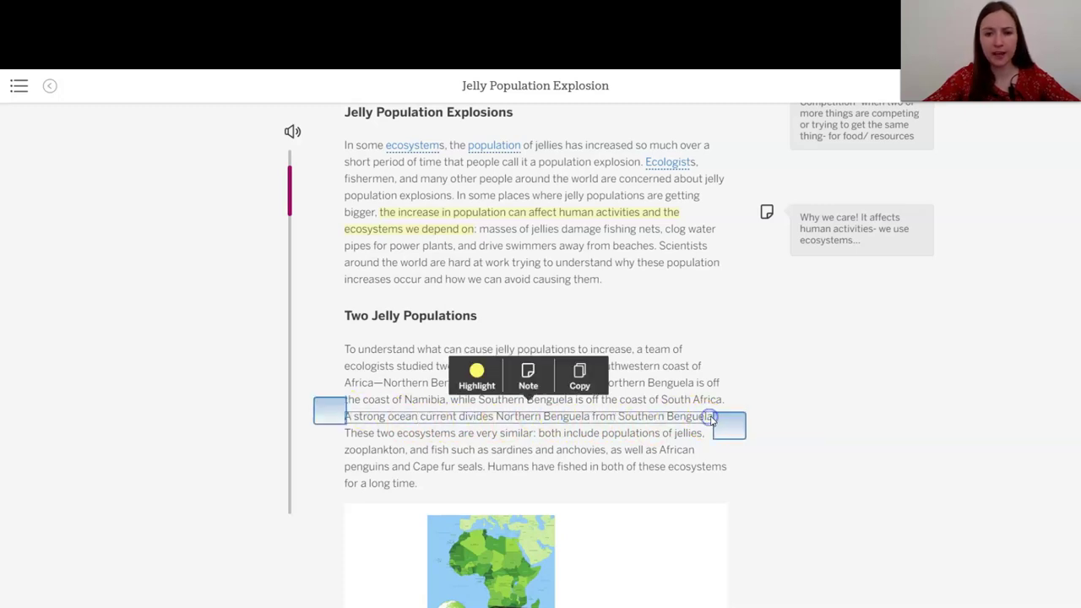
click(526, 371)
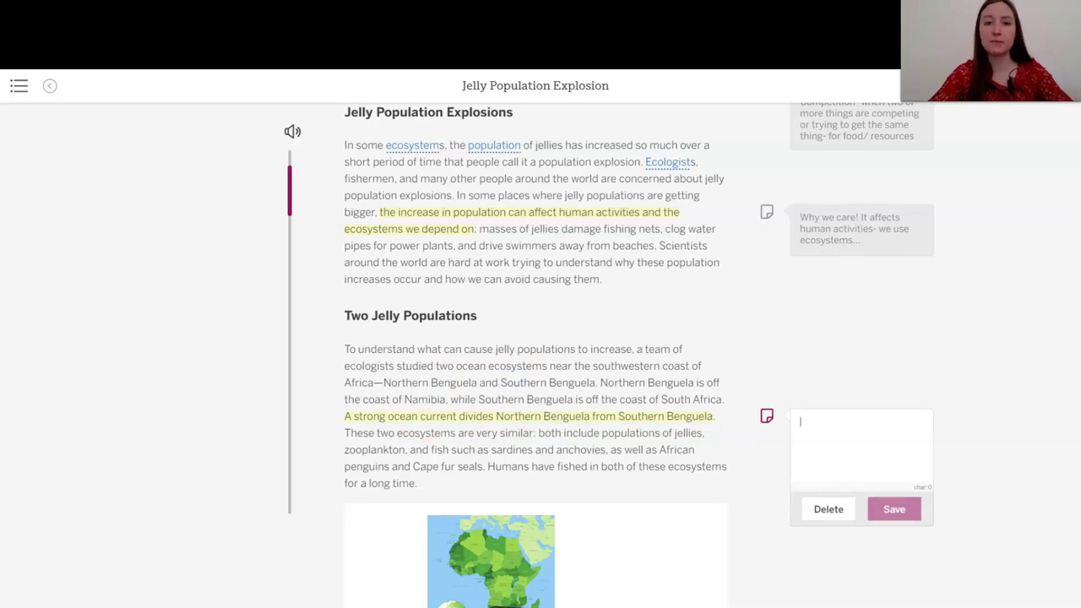
text(H)
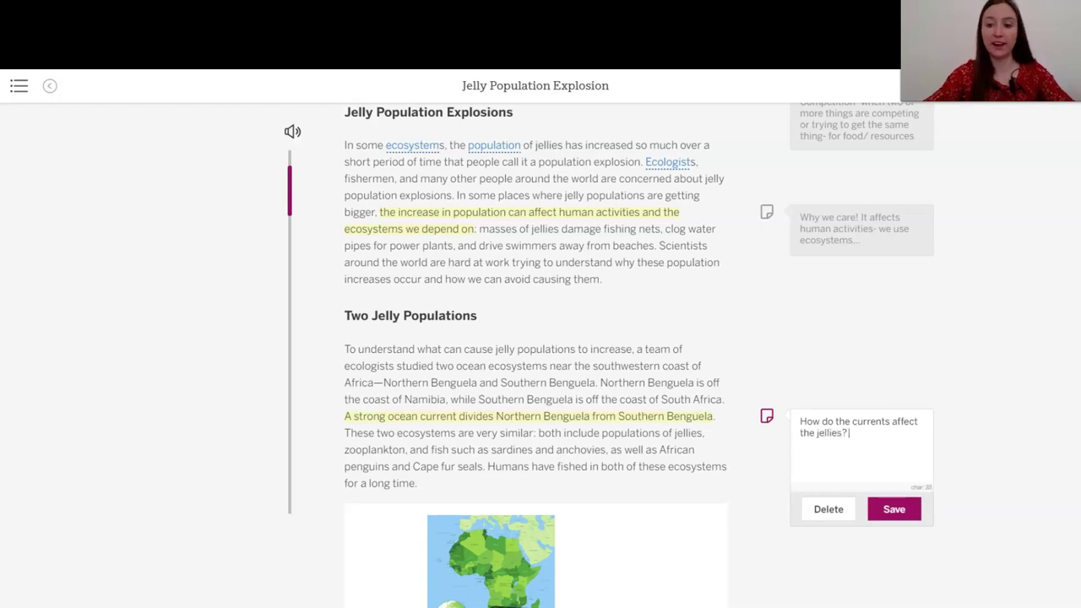
click(893, 508)
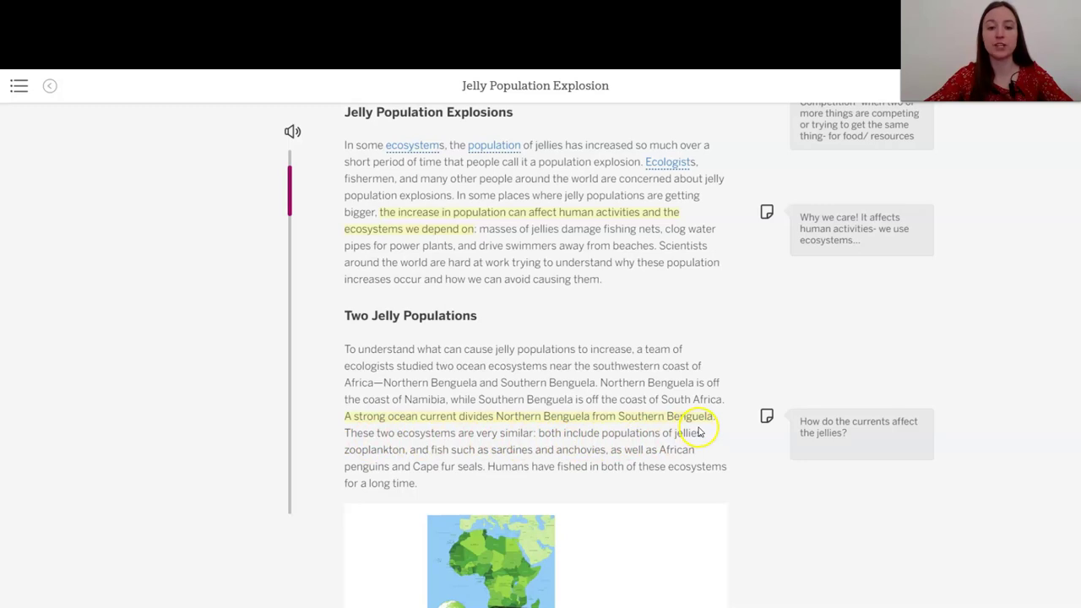
On the "Based on the samples" sentence, note "Why is one of the moon jelly populations increasing while the other is not? Have the current- separating them?"
scroll(699, 432, down, 3)
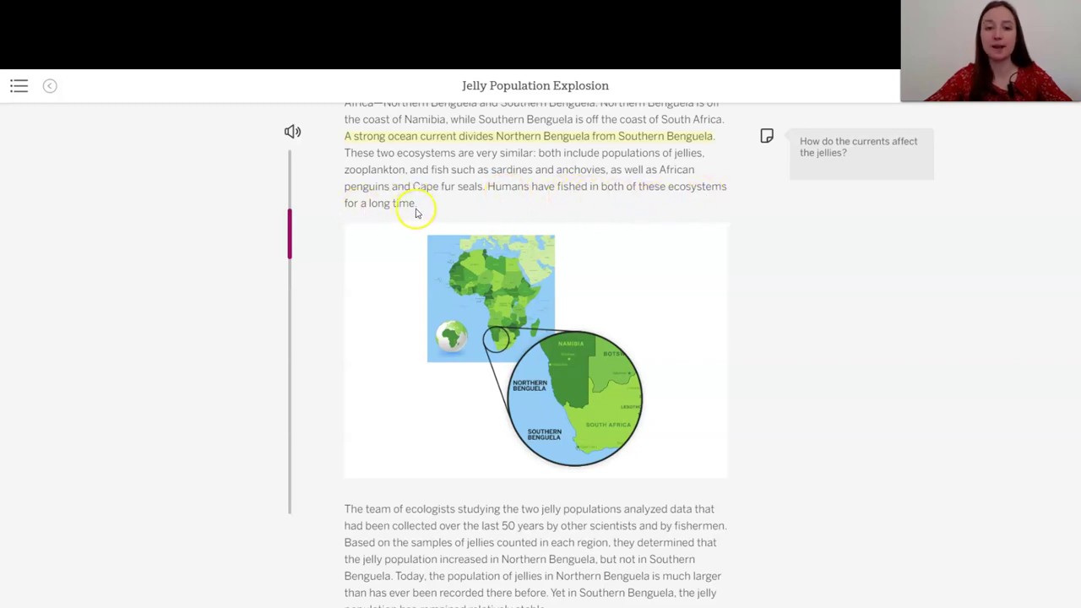
scroll(412, 211, down, 1)
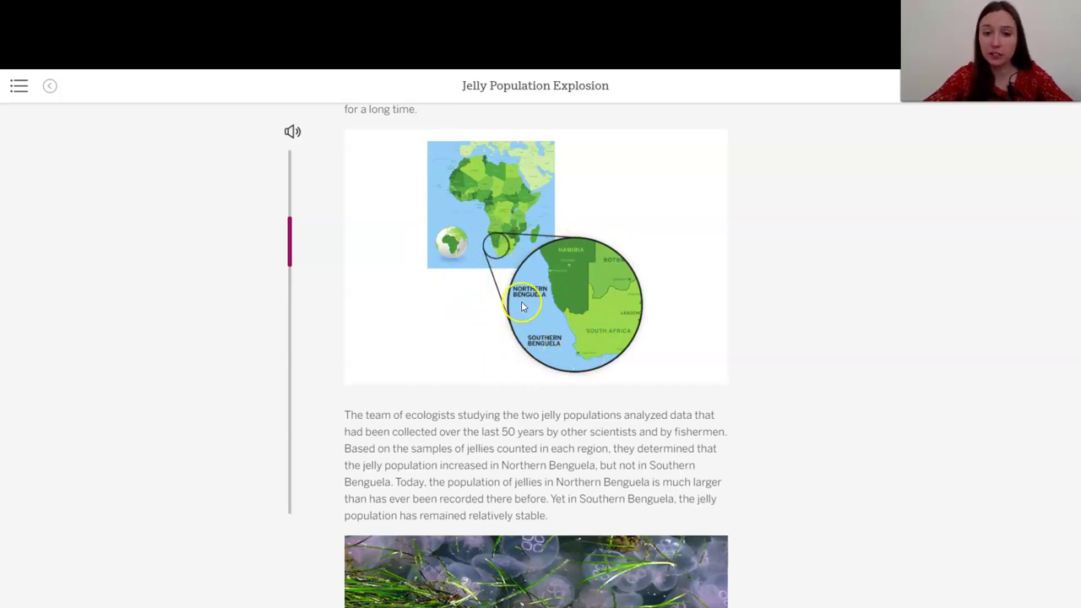
scroll(446, 309, down, 1)
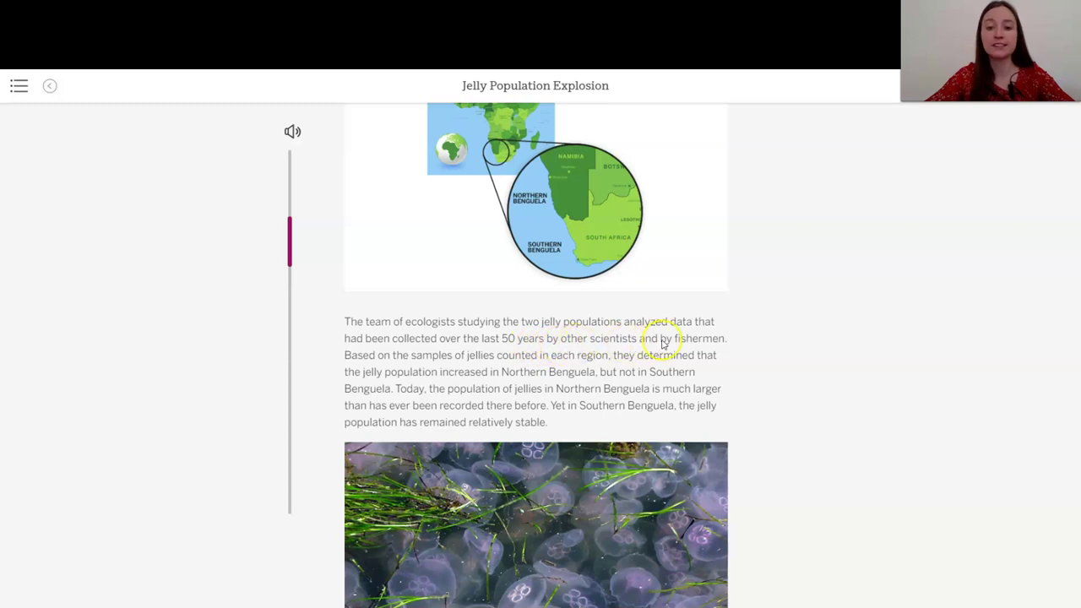
scroll(702, 350, down, 2)
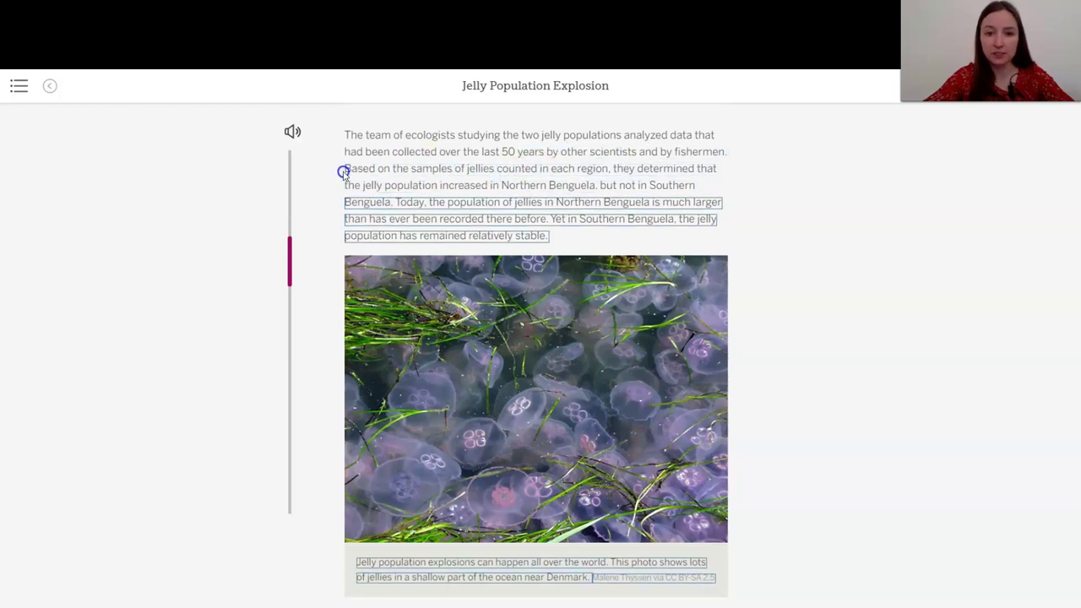
drag(355, 172, 391, 203)
click(435, 250)
text(W)
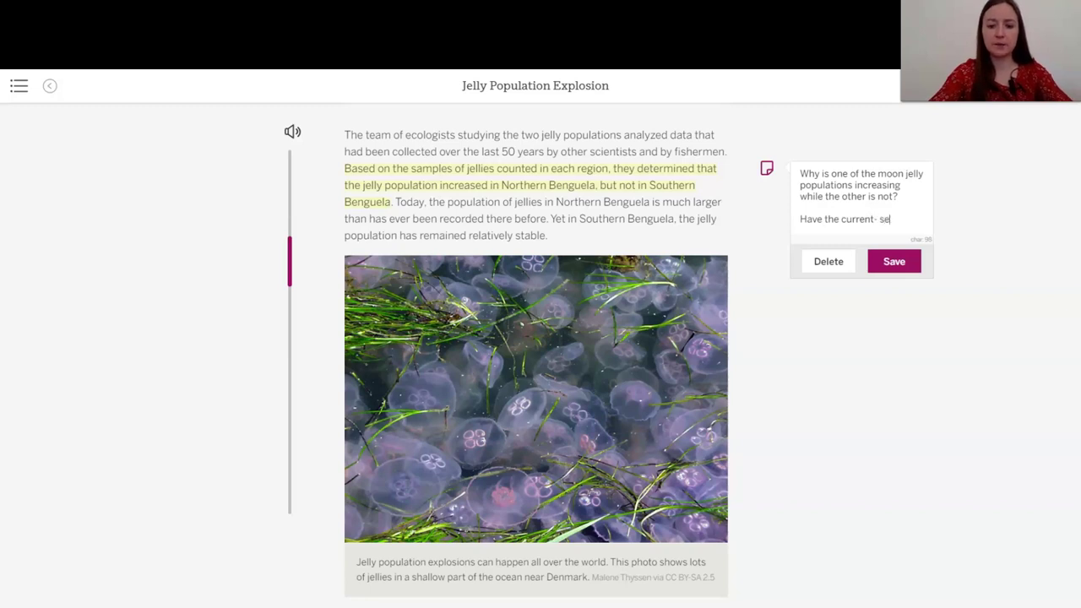
text(ting them?)
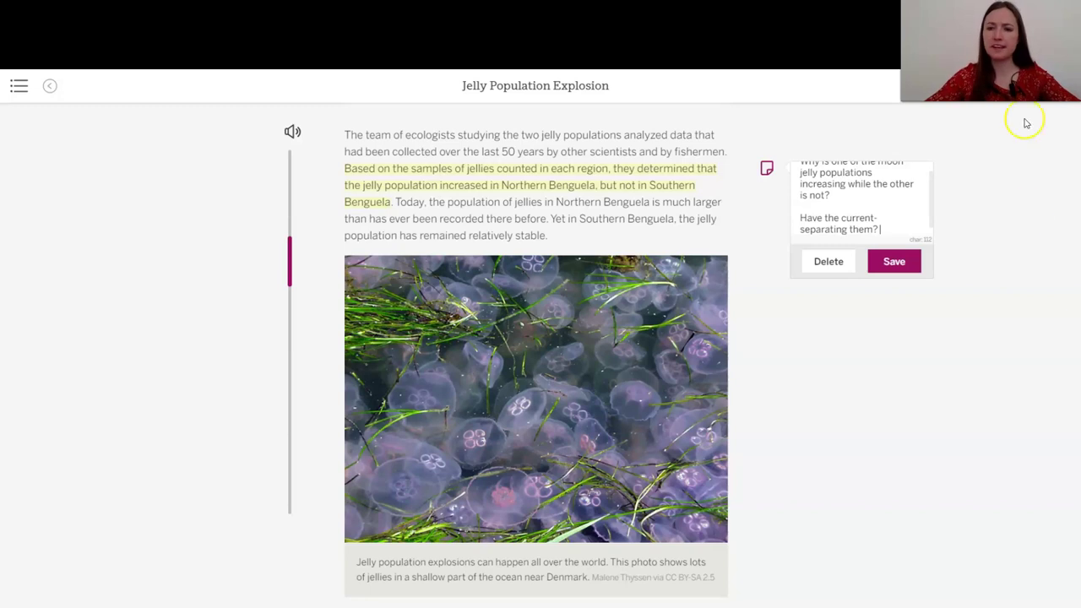
click(908, 267)
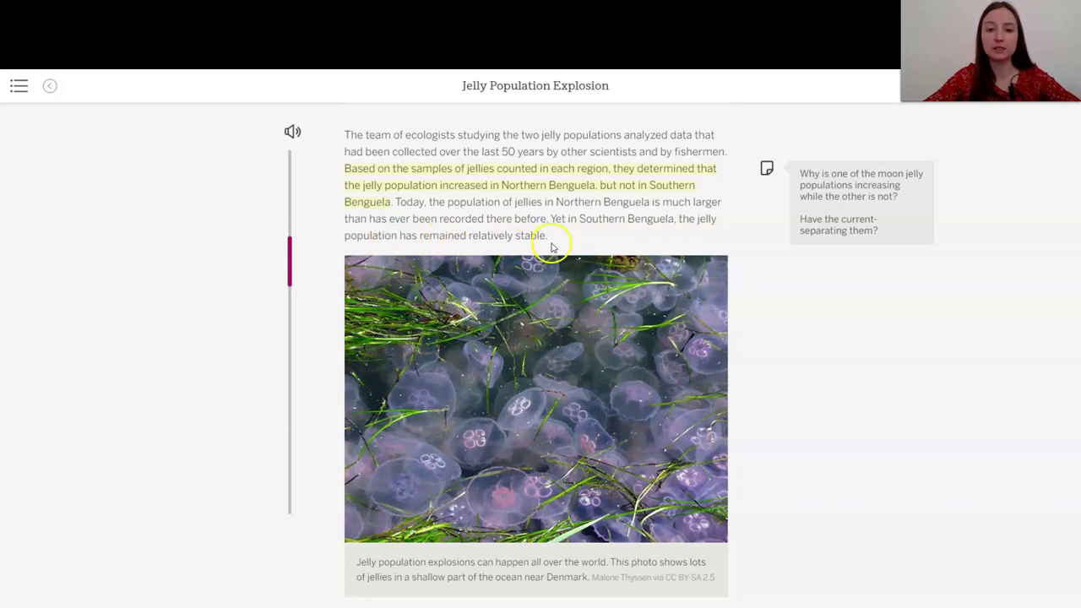
Review the map of Northern and Southern Benguela and continue to the paragraph comparing the two ocean ecosystems
scroll(562, 244, down, 1)
scroll(540, 236, up, 4)
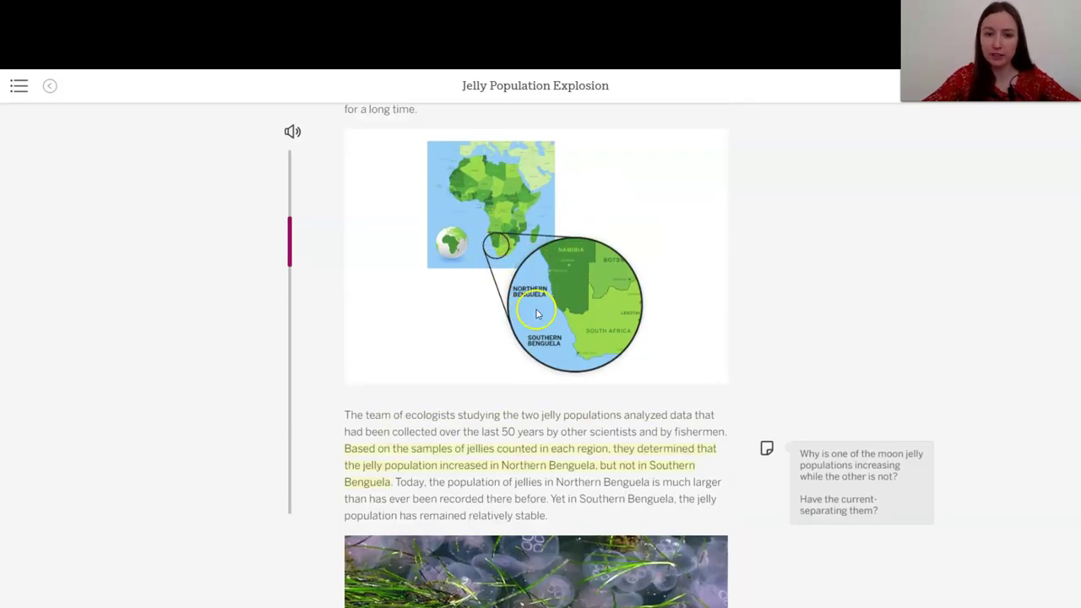
scroll(540, 325, down, 1)
scroll(541, 329, down, 5)
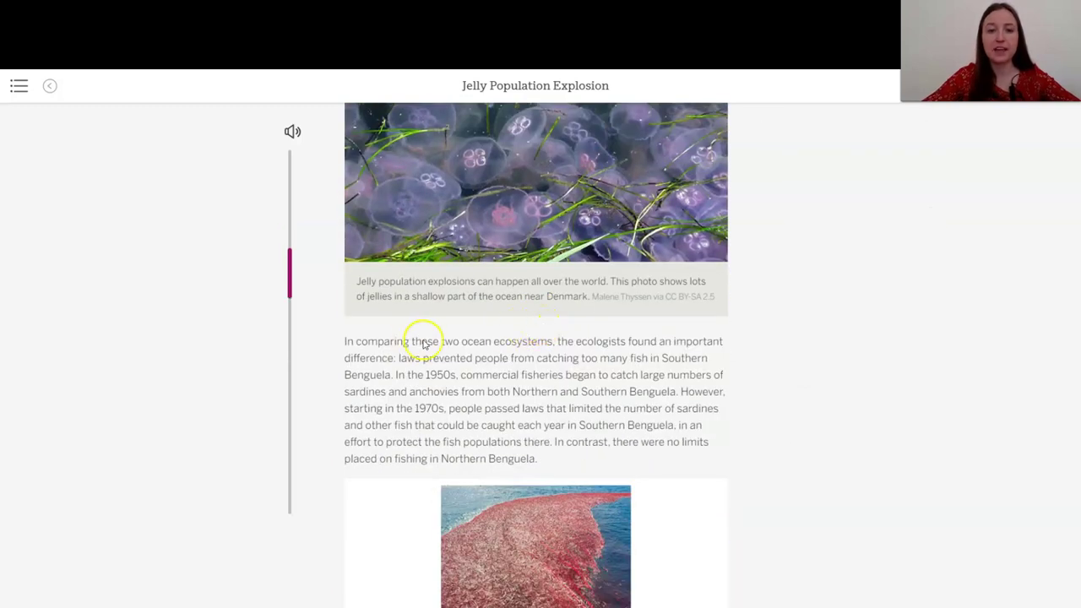
Attach the note "What does this have to do with the jellies?" to the clause "laws prevented people from catching too many fish in Southern Benguela"
scroll(490, 344, down, 2)
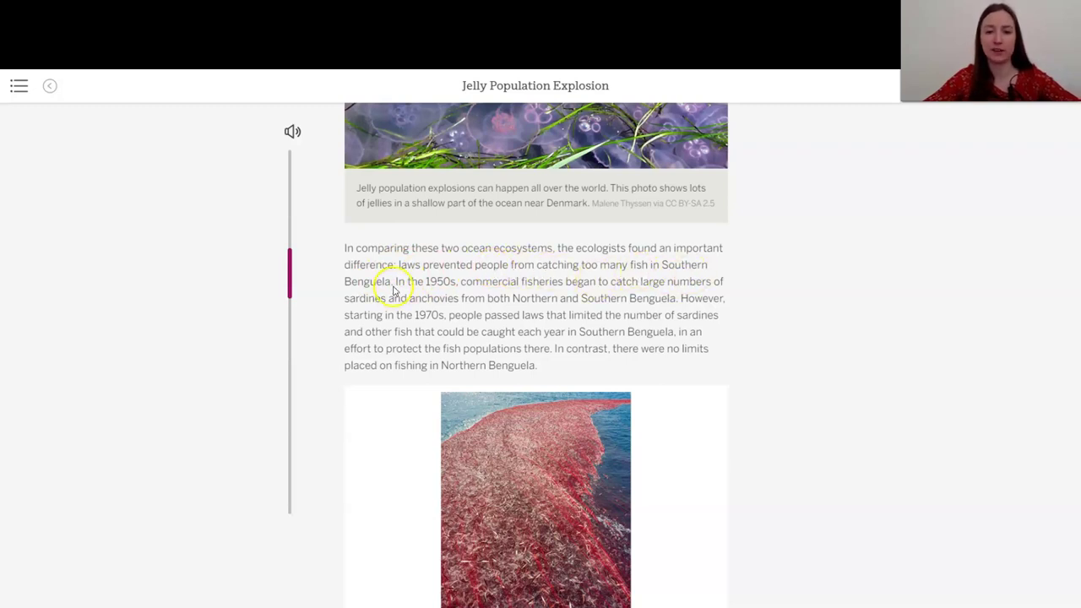
drag(391, 288, 401, 265)
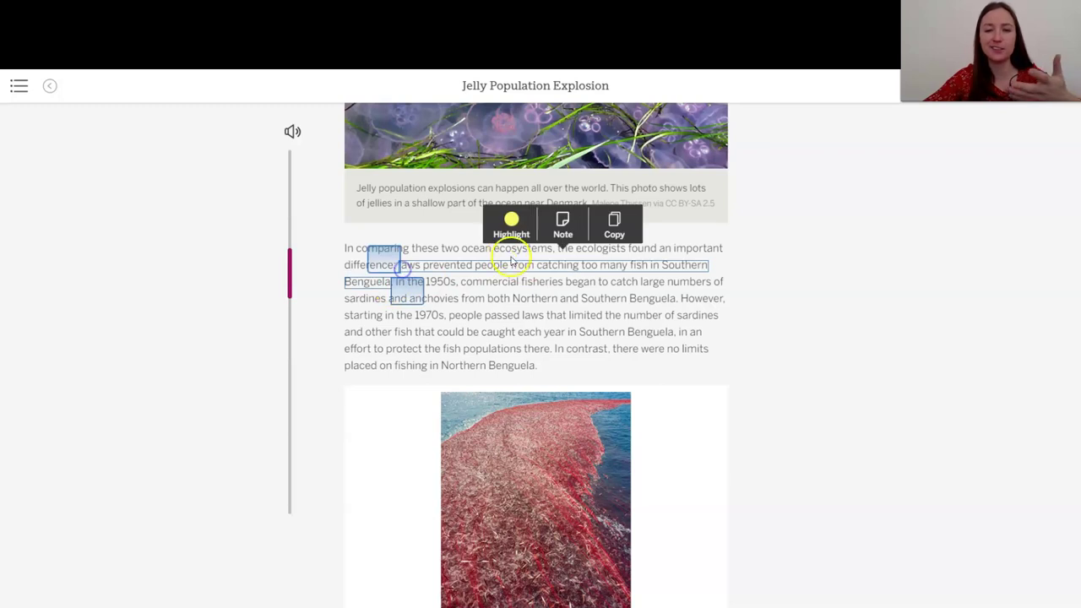
click(562, 221)
text(W)
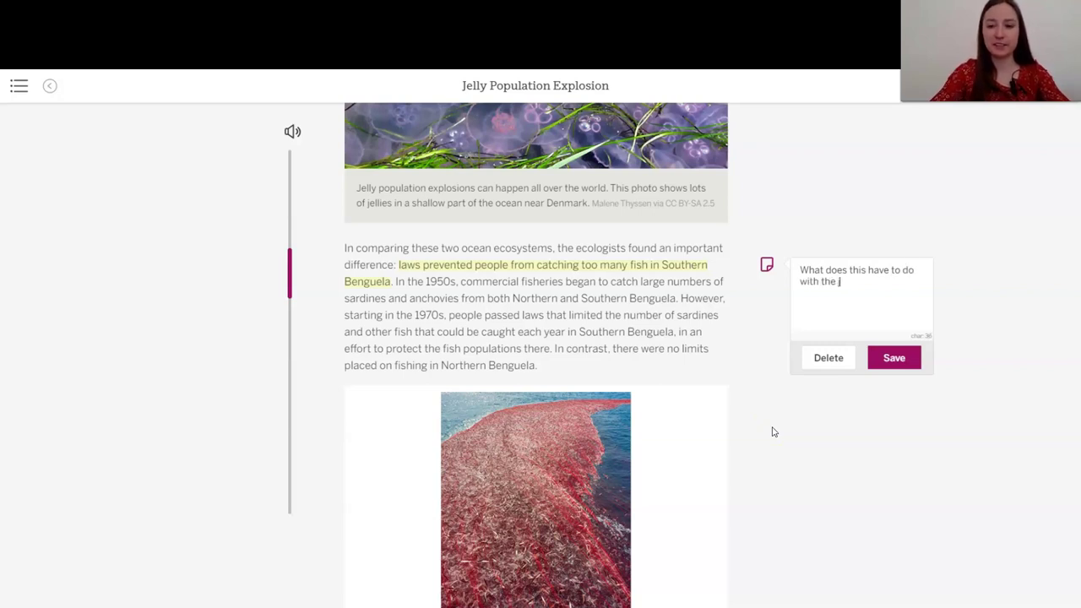
click(888, 360)
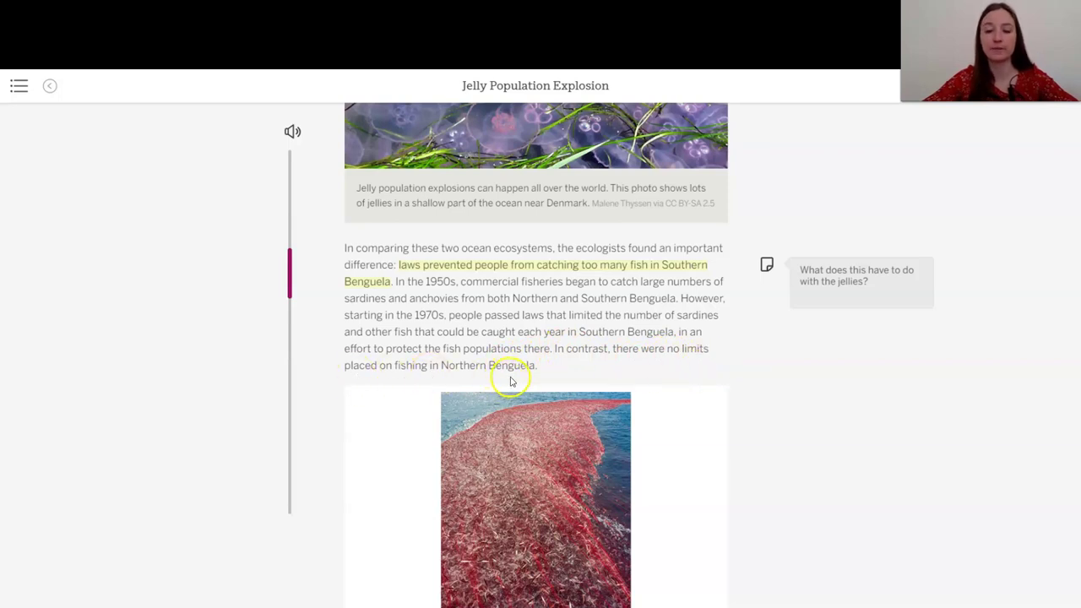
Note "Fish populations are decreasing really rapidly due to overfishing- what does this have to do with the moon jellies ?" on "causing the fish populations to decrease"
scroll(504, 382, down, 3)
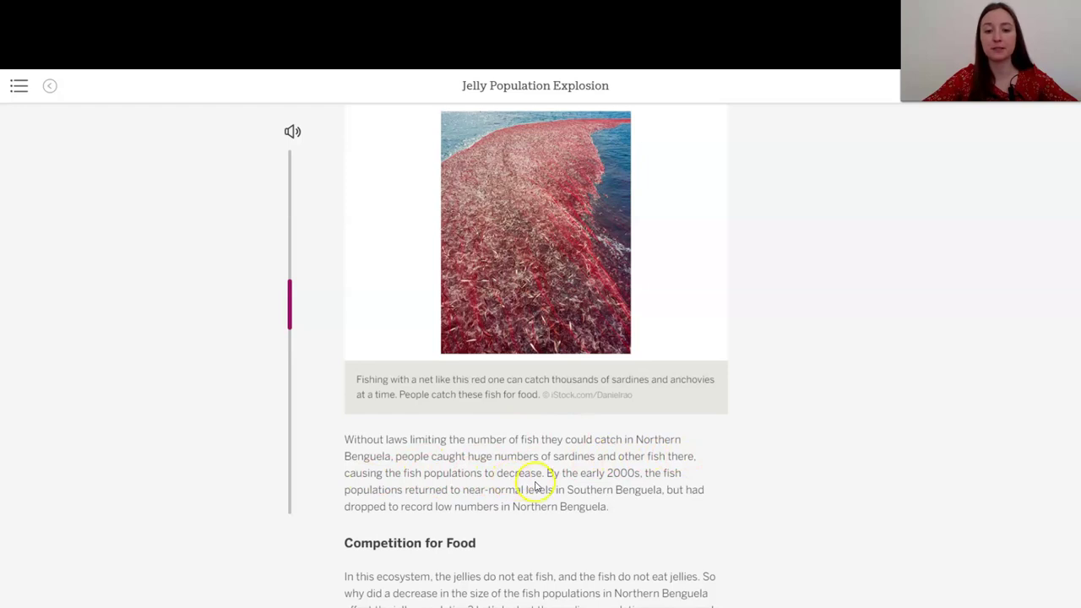
drag(542, 474, 345, 475)
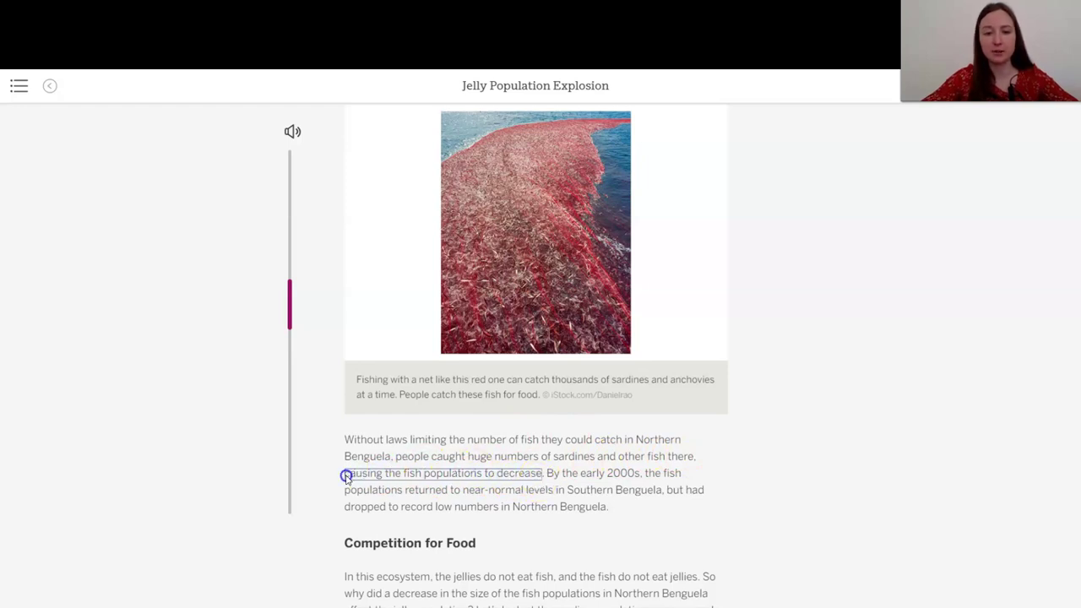
click(445, 430)
text(Fish)
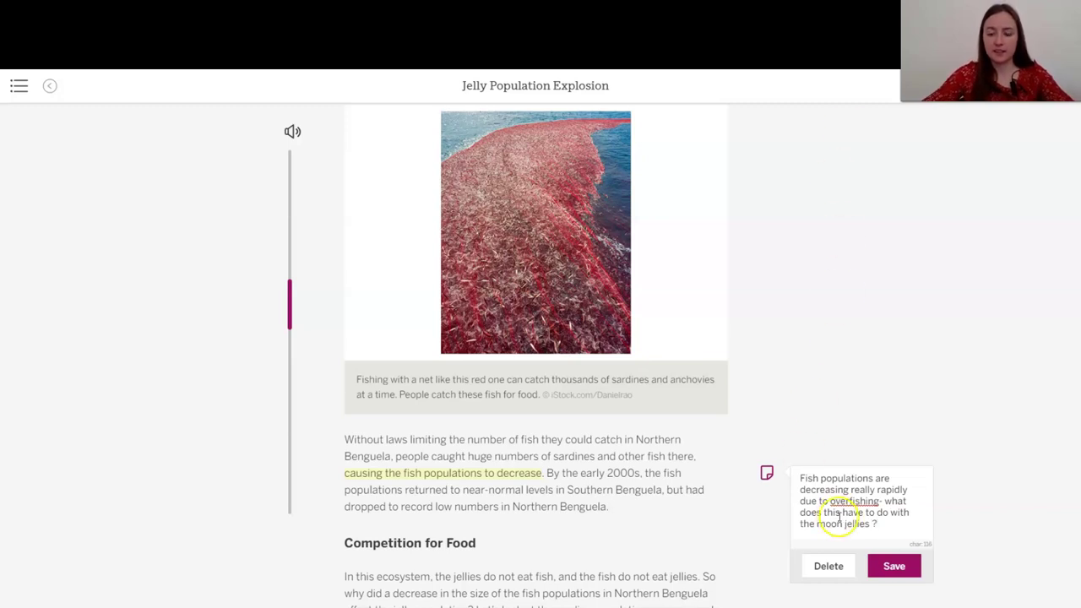
click(893, 566)
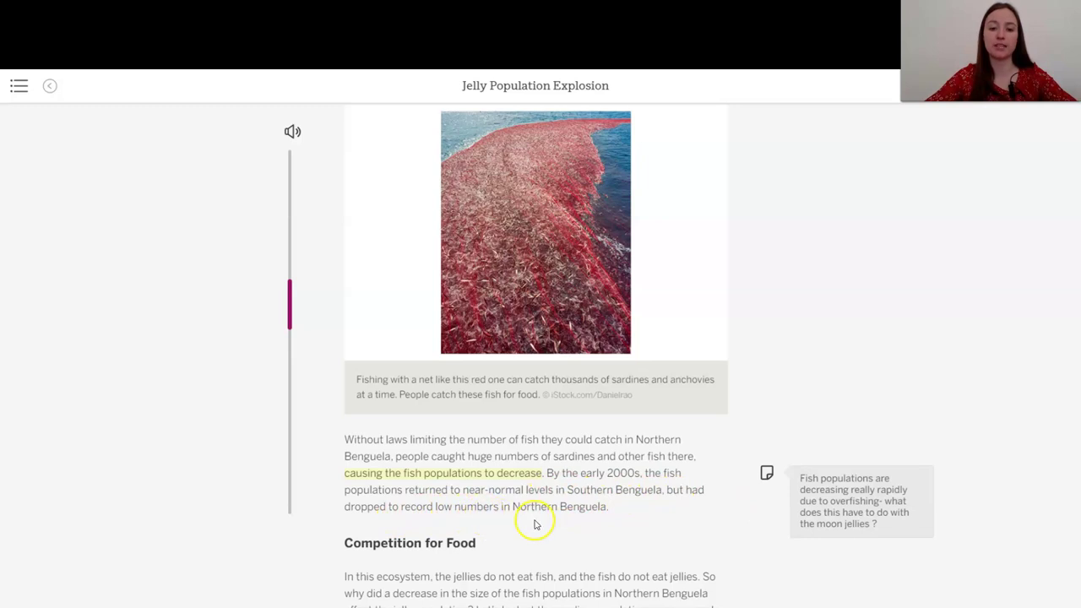
Highlight the first sentence under "Competition for Food" and attach the note "FIsh are no consumer or resource population for the jellies"
scroll(592, 520, down, 3)
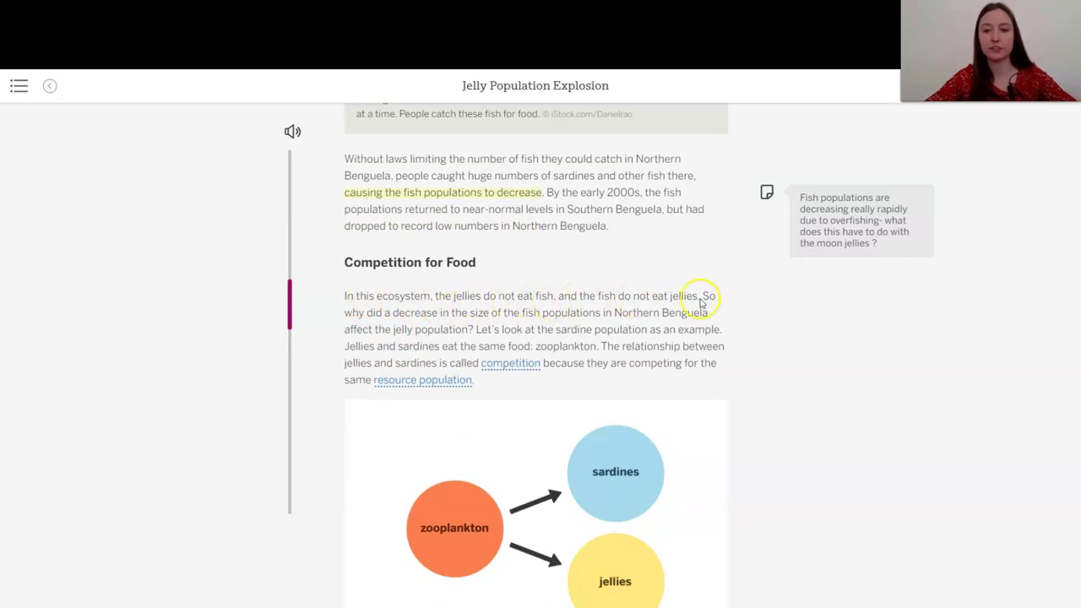
drag(701, 292, 345, 292)
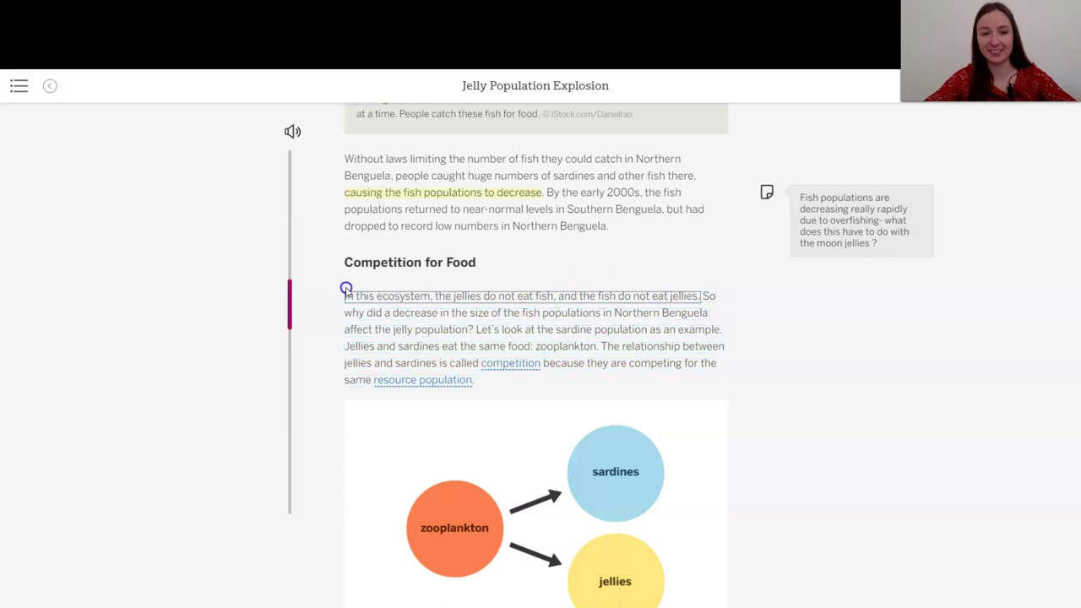
click(487, 259)
click(515, 293)
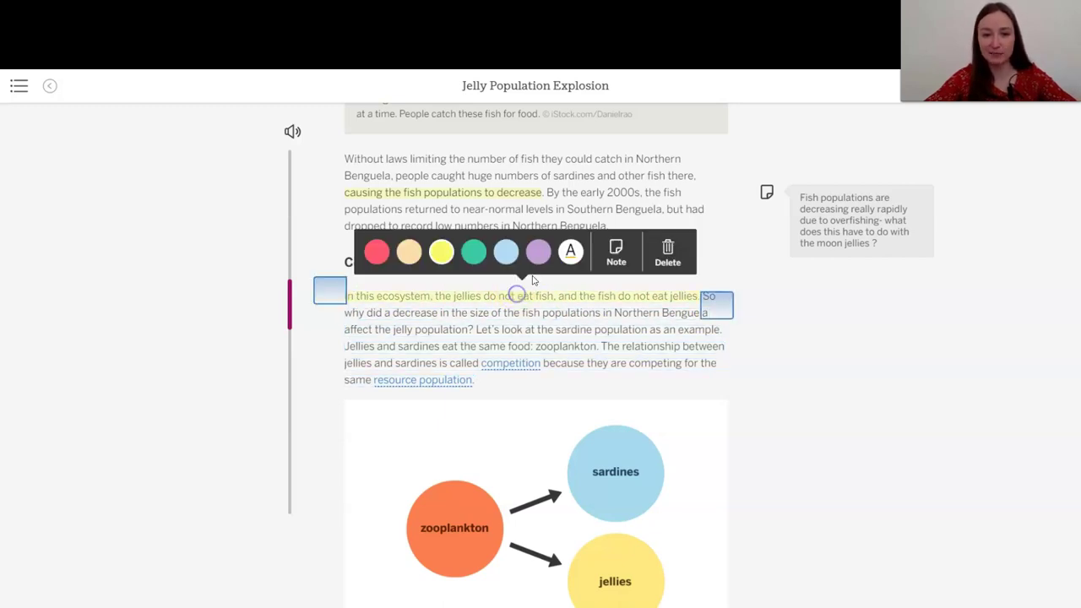
click(616, 251)
text(Fi)
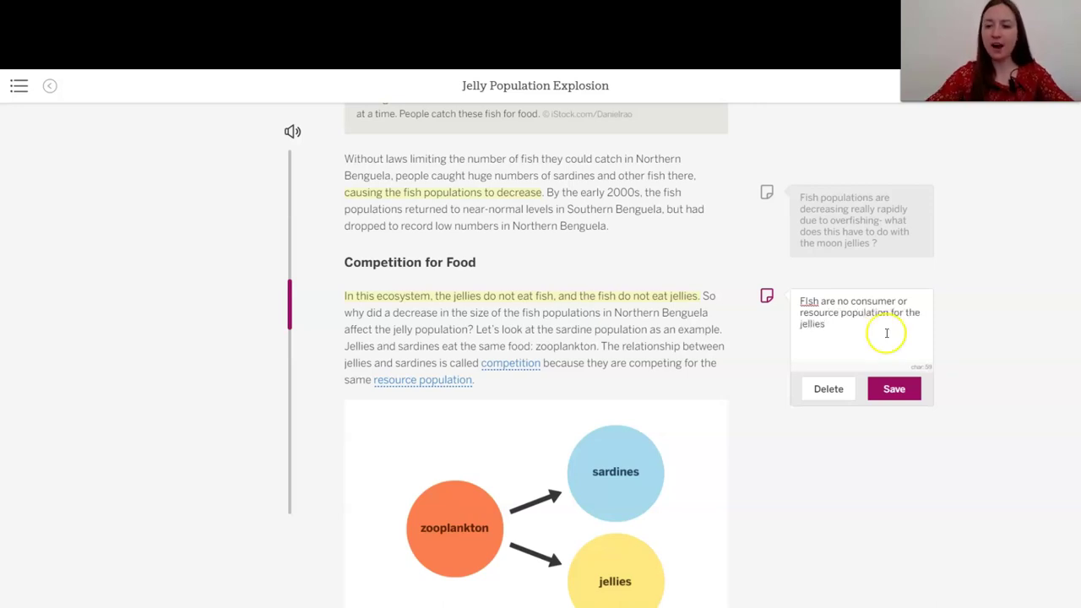
click(893, 387)
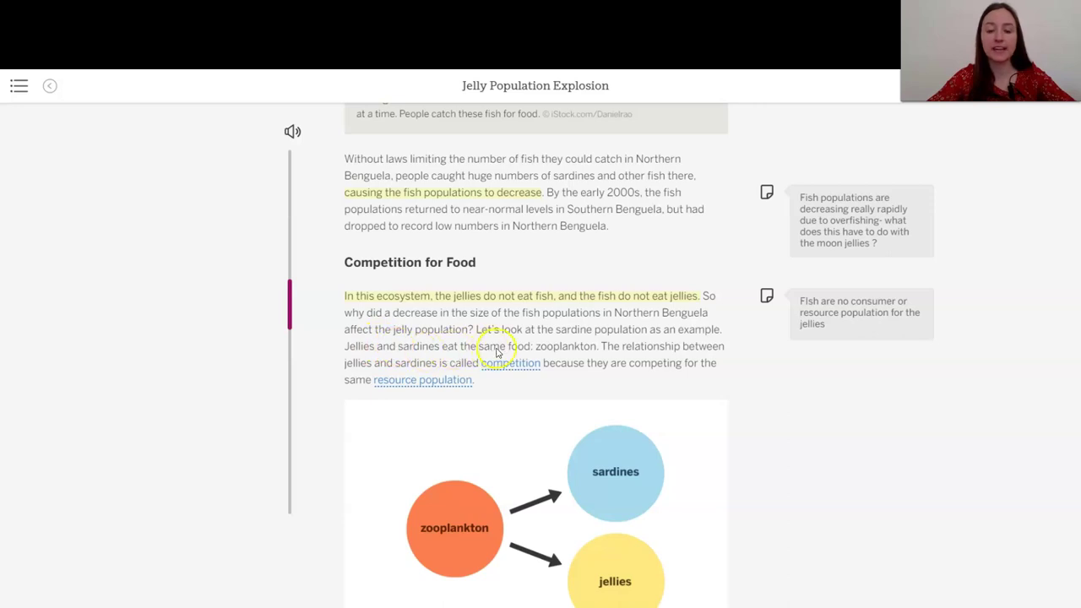
Highlight "same food: zooplankton" and attach the note "In competition for their resources- resource population"
drag(596, 346, 488, 347)
click(489, 304)
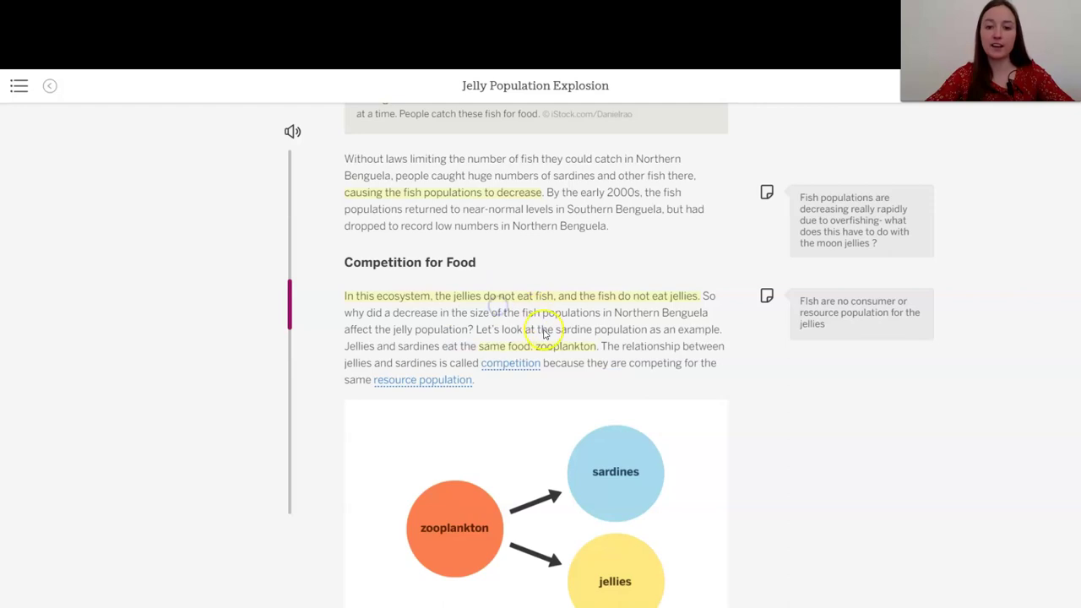
click(544, 348)
click(646, 308)
text(In)
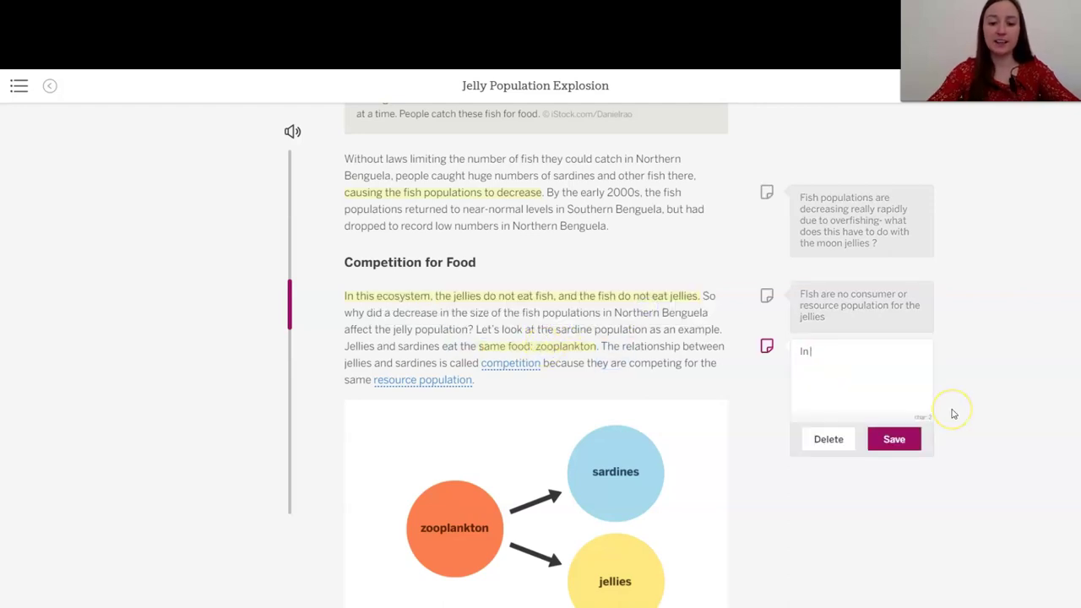
text( competition for )
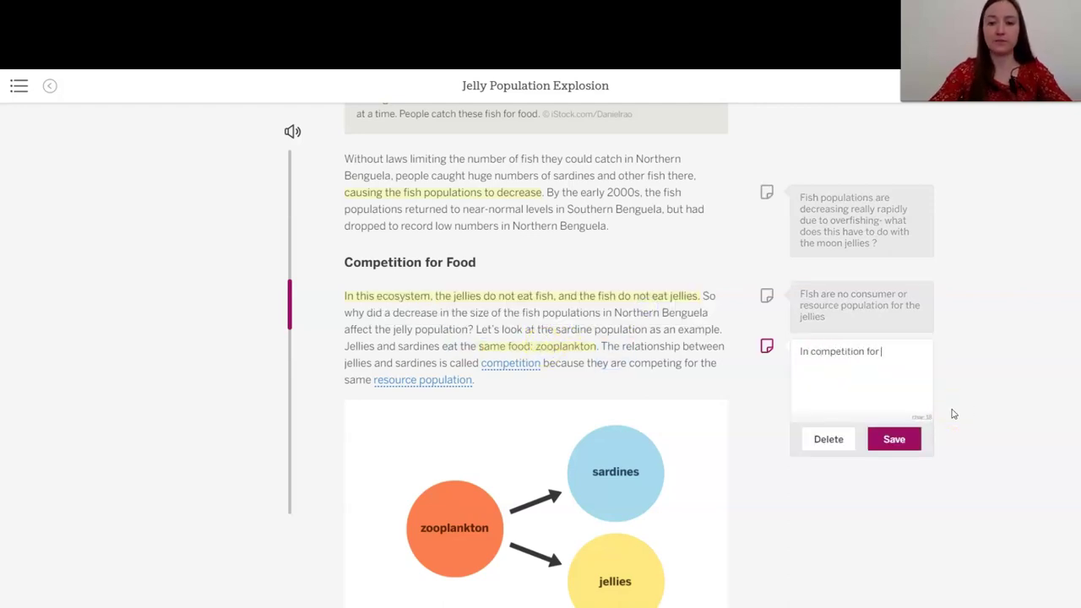
text(their resources)
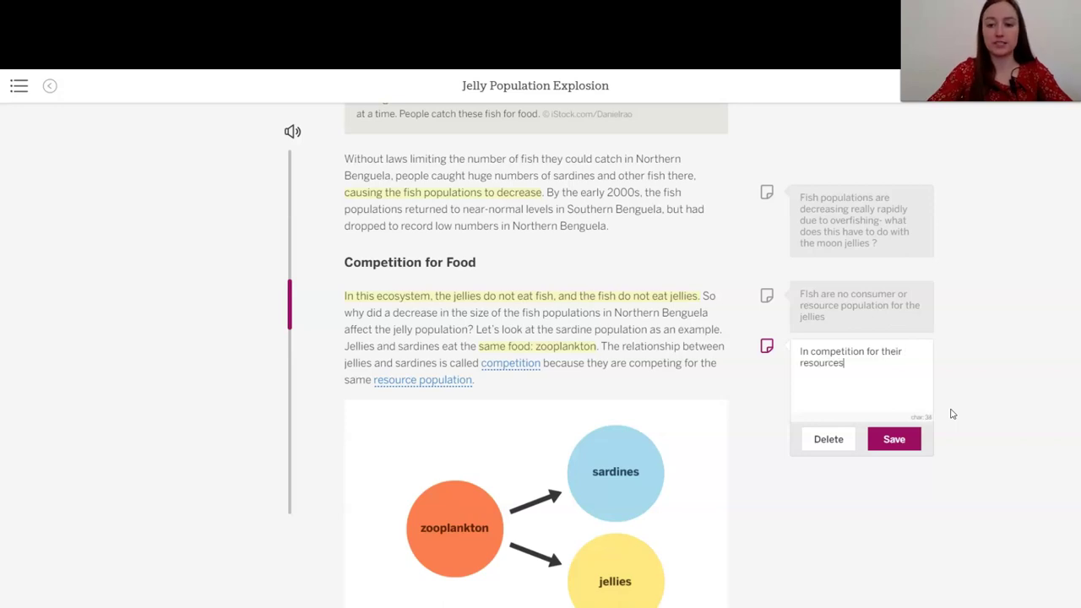
text(- resource popu)
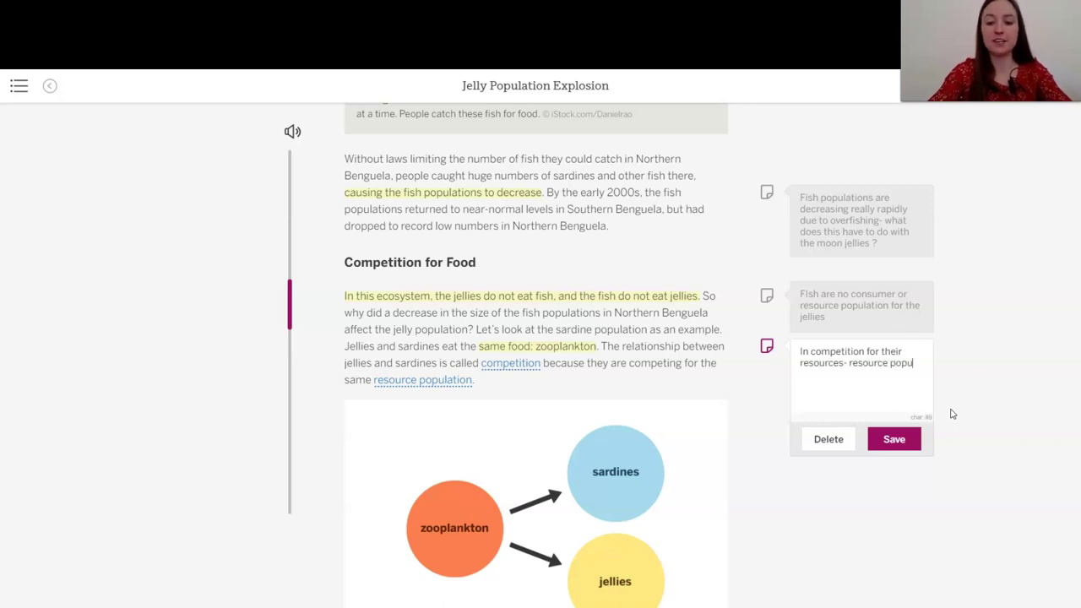
text(lation)
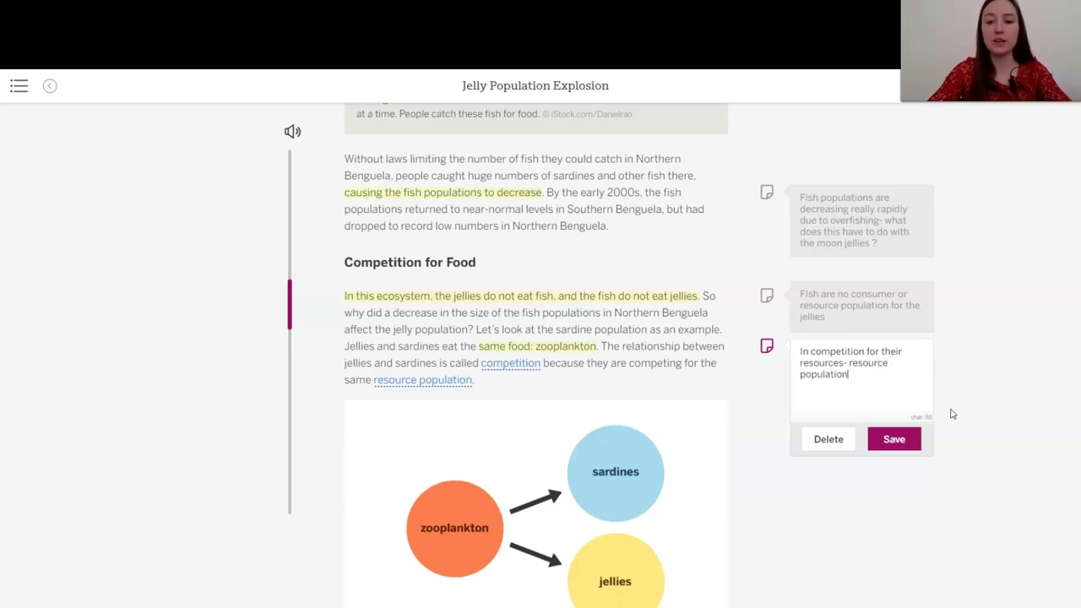
click(896, 443)
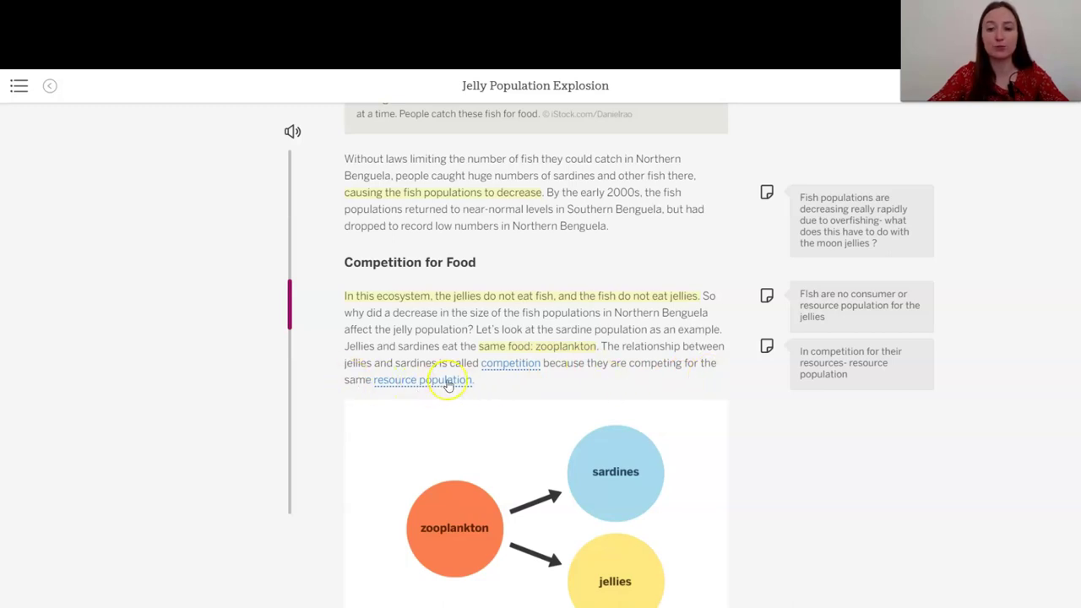
On the "When the sardine population" sentence, note "Sardines decreased, meaning less deaths in the zooplankton population. Less deaths and same number of births- population will increase"
scroll(449, 384, down, 5)
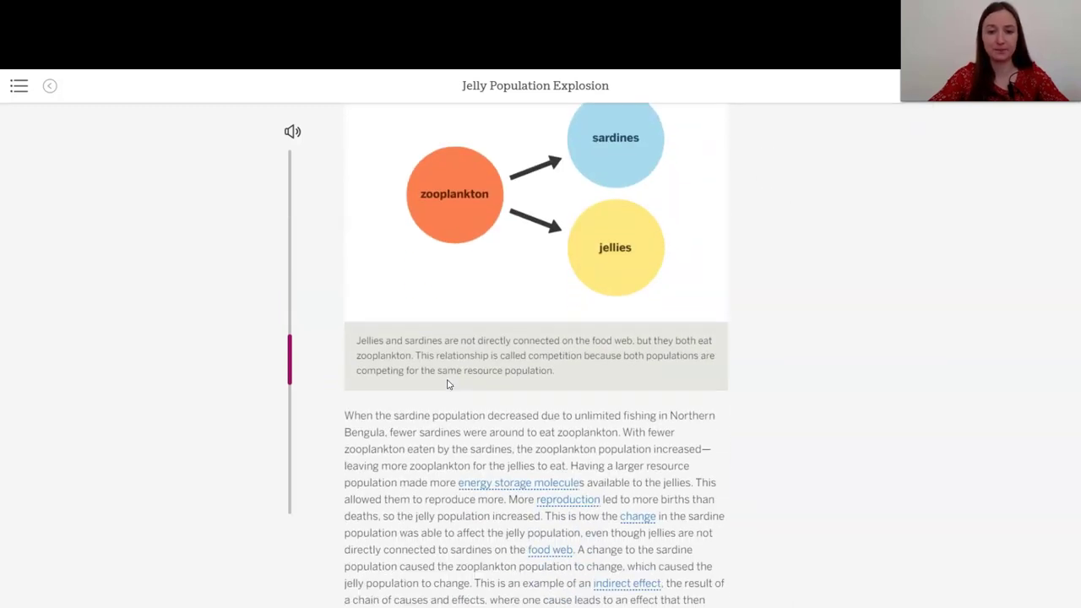
scroll(499, 283, up, 1)
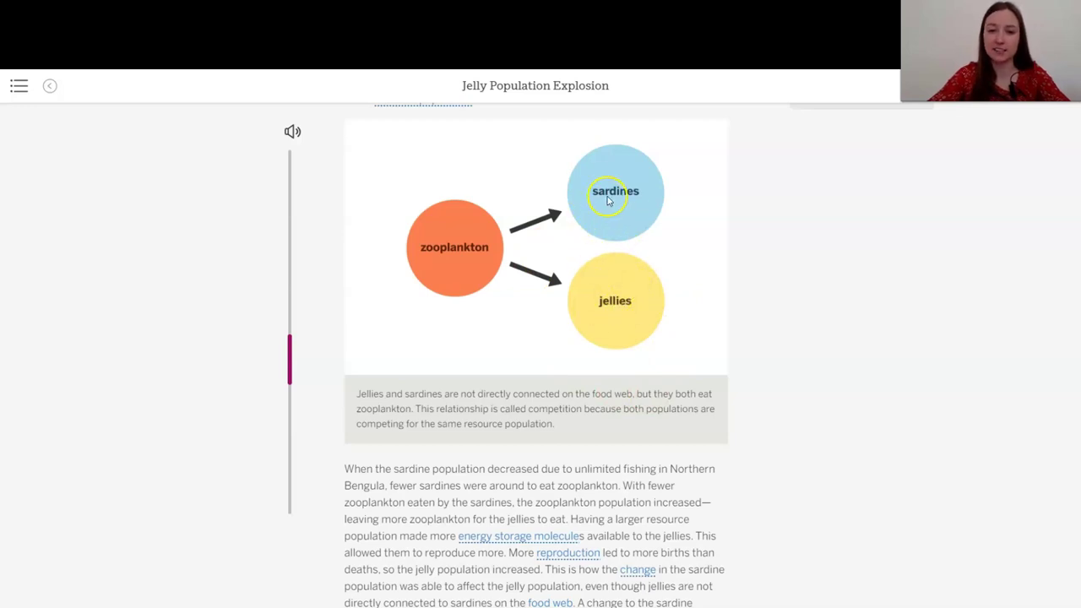
scroll(620, 341, down, 3)
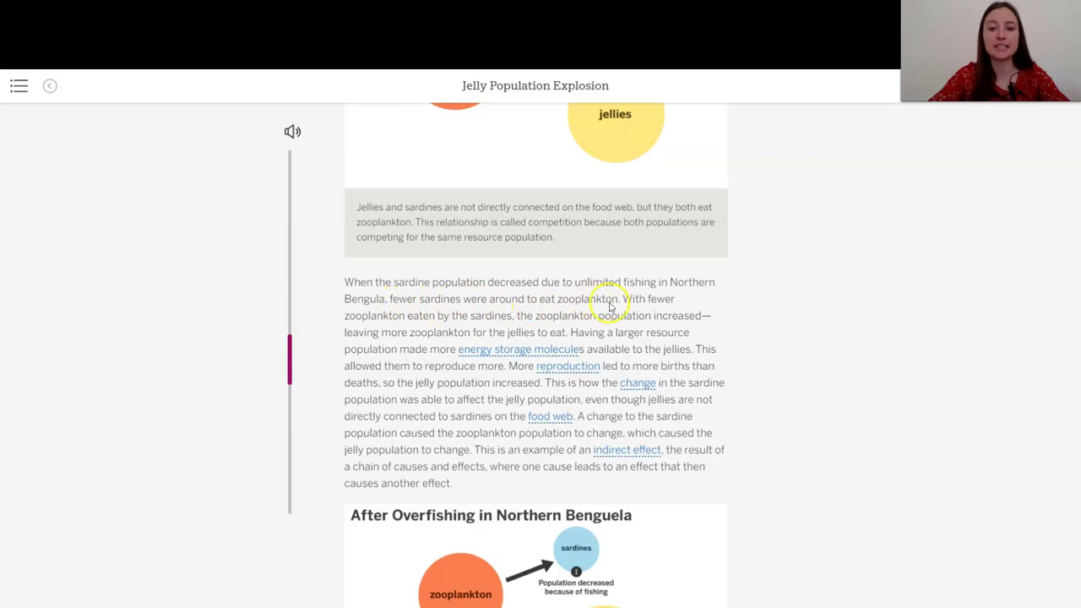
drag(617, 304, 344, 272)
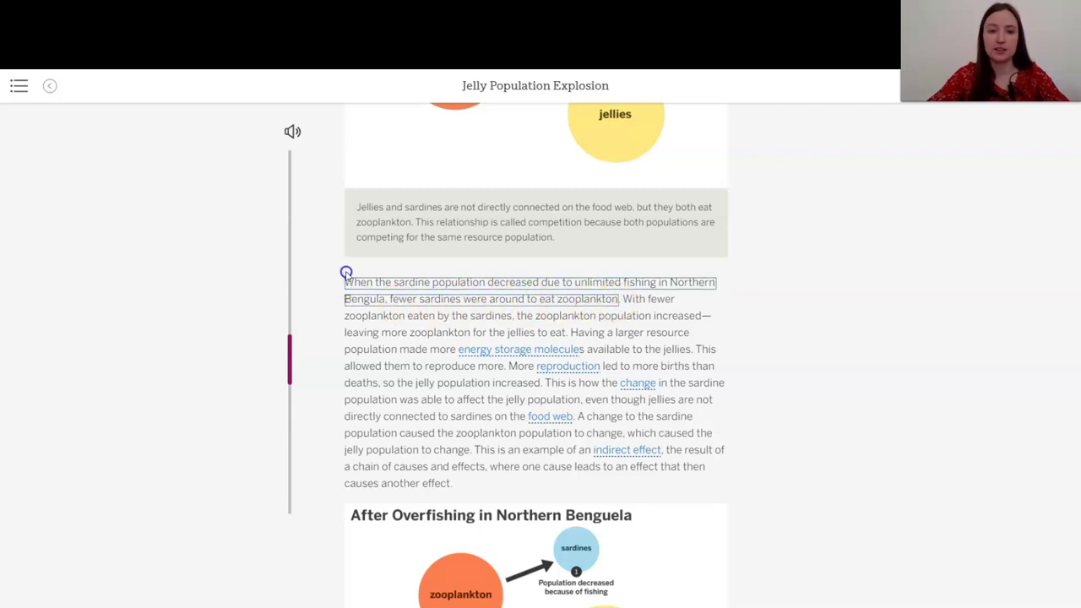
click(480, 243)
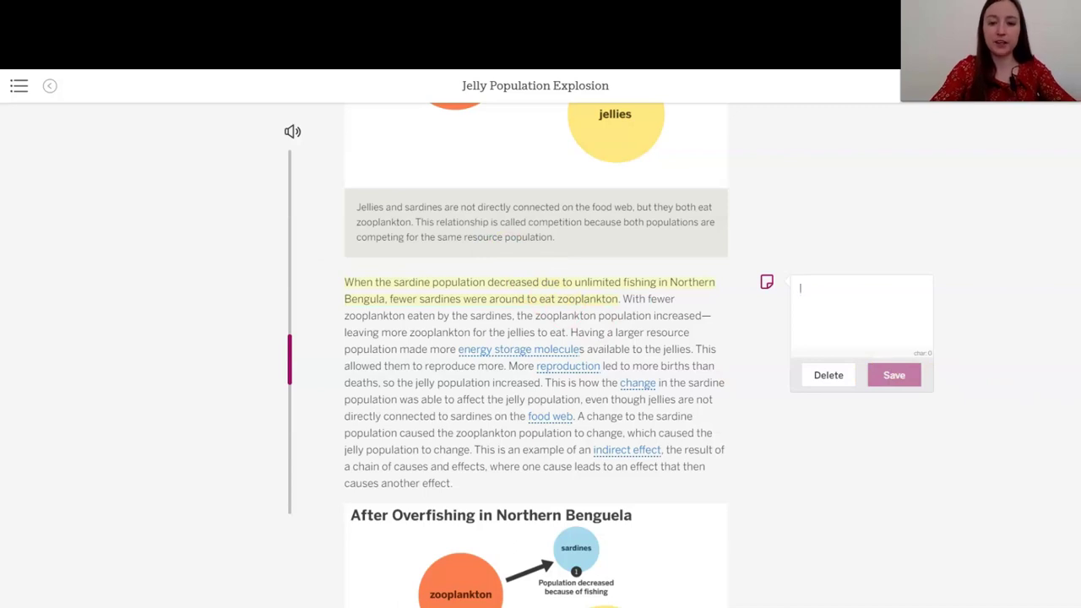
text(Sardines decre)
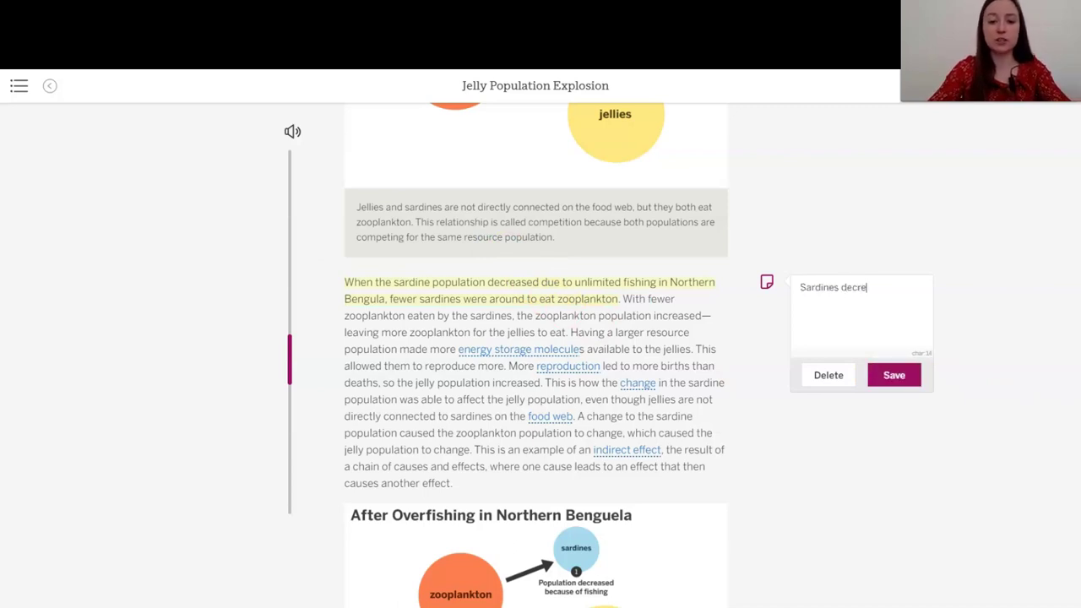
text(ased, meaning)
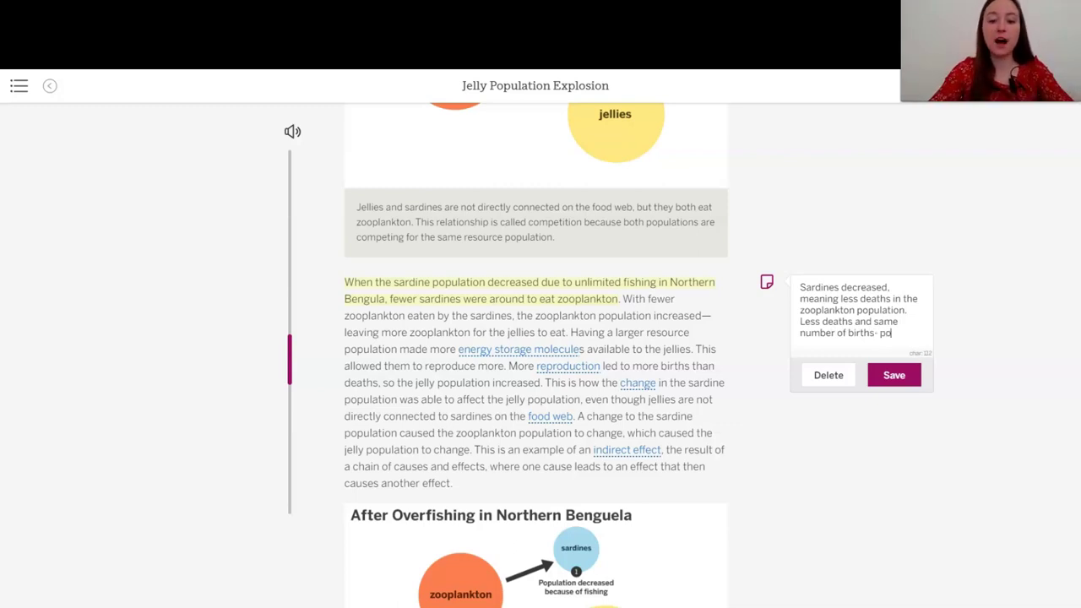
text(tion will incr)
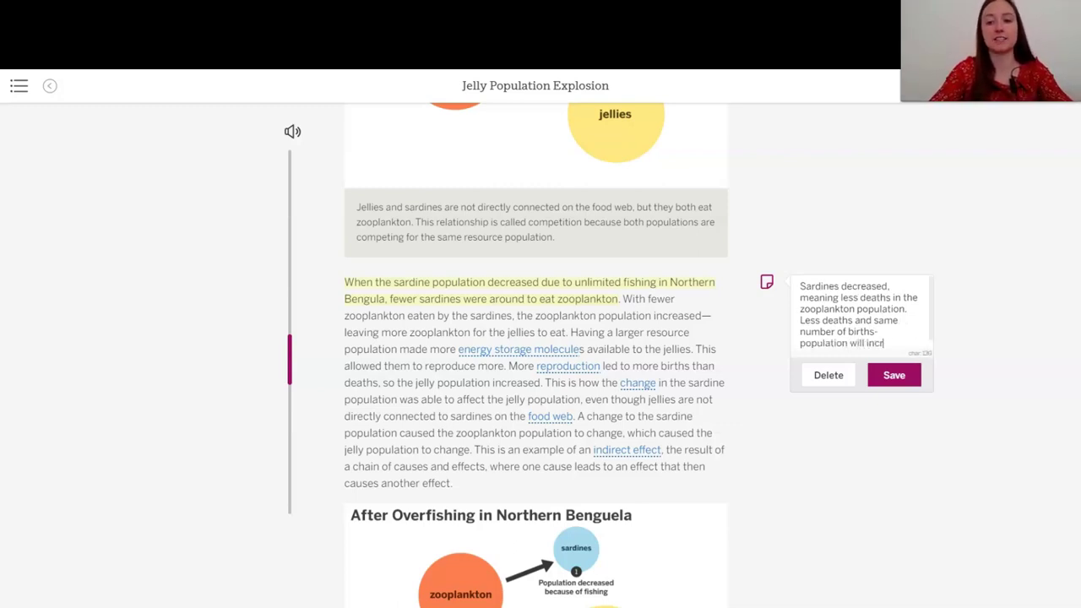
text(ease)
click(917, 381)
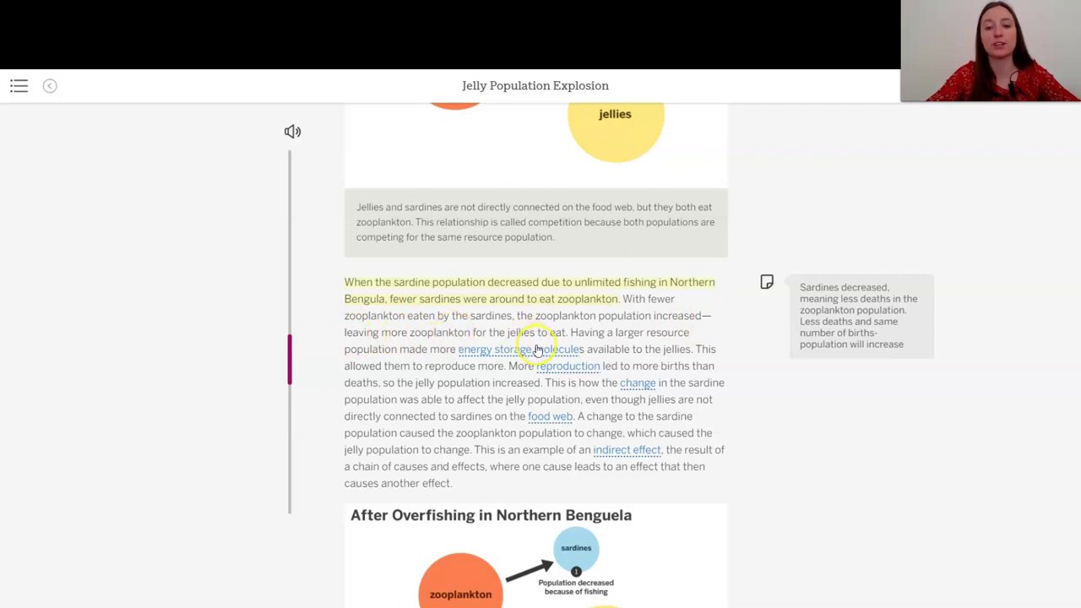
Pin the note "Arrow down!" on the sardines circle in the "Competition for Food" diagram
scroll(536, 348, up, 5)
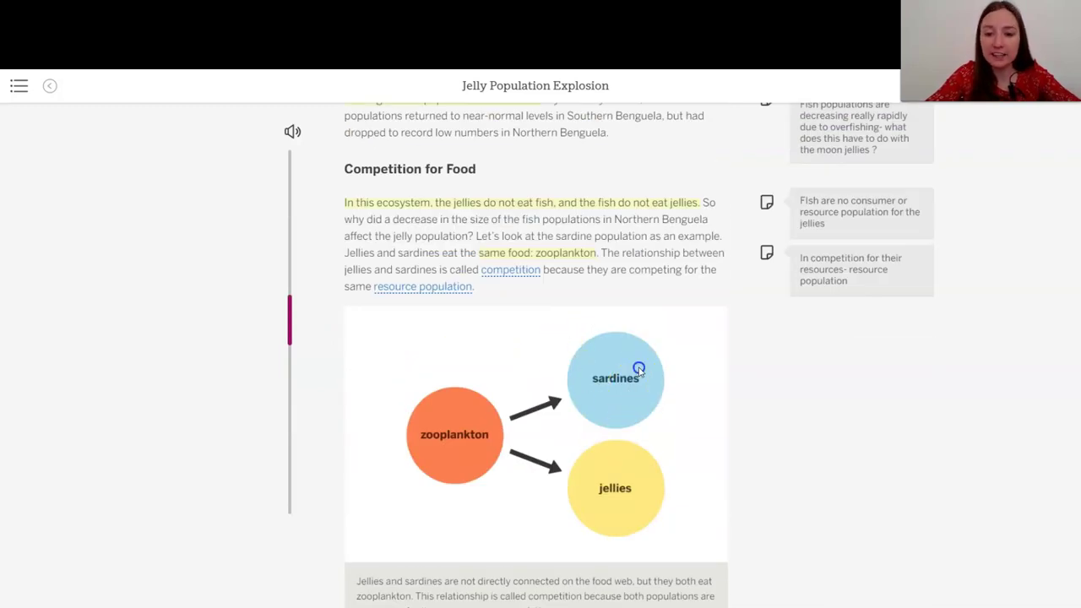
click(639, 374)
text(Arro)
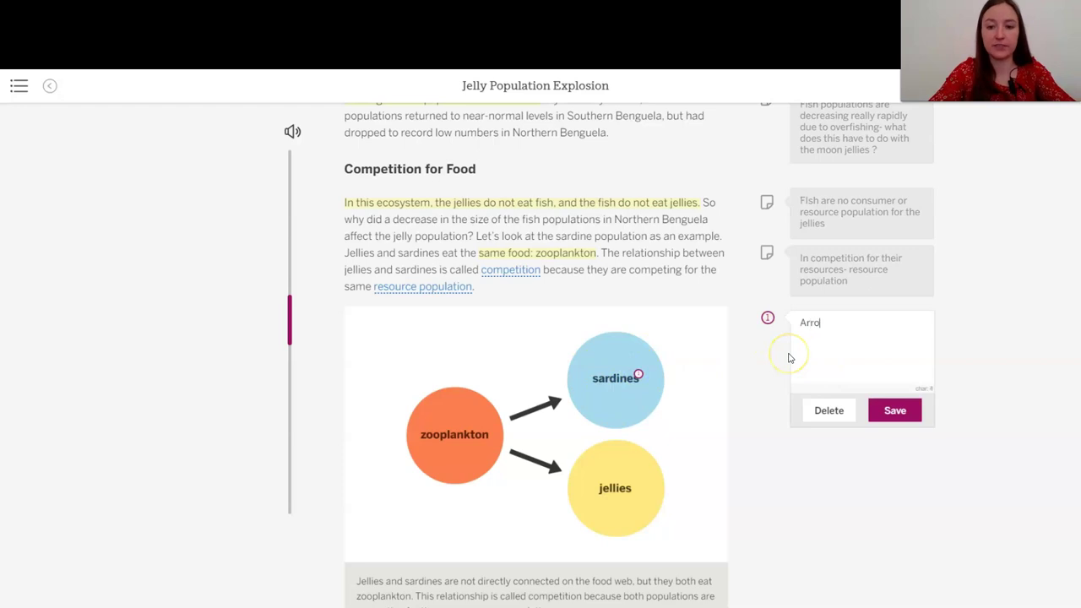
text(w down!)
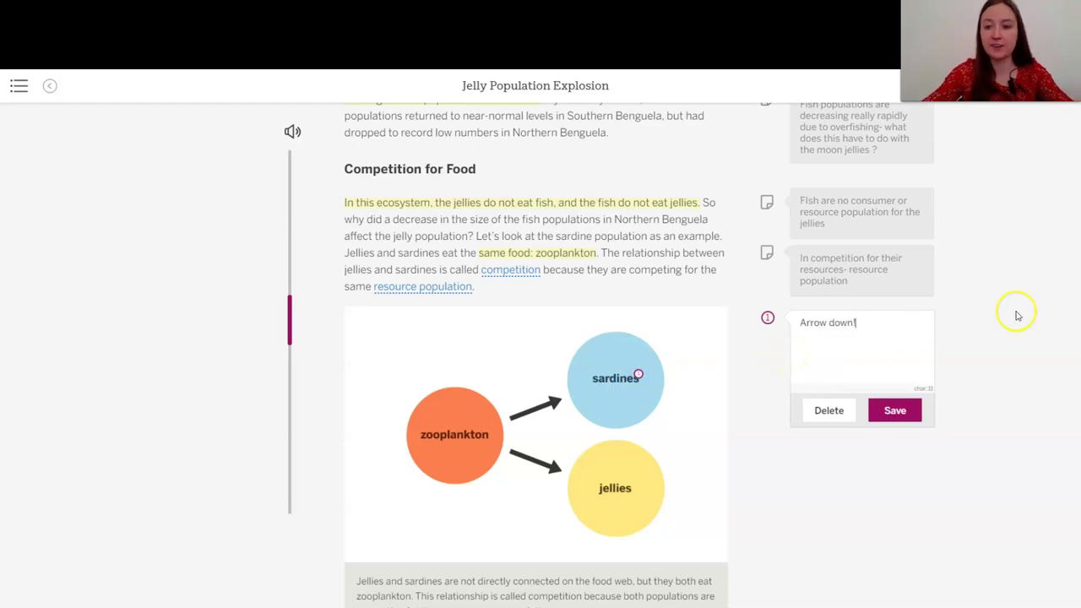
click(893, 414)
Pin the note "Arrow up!" on the zooplankton circle in the food diagram
click(476, 408)
text(Arrow up!)
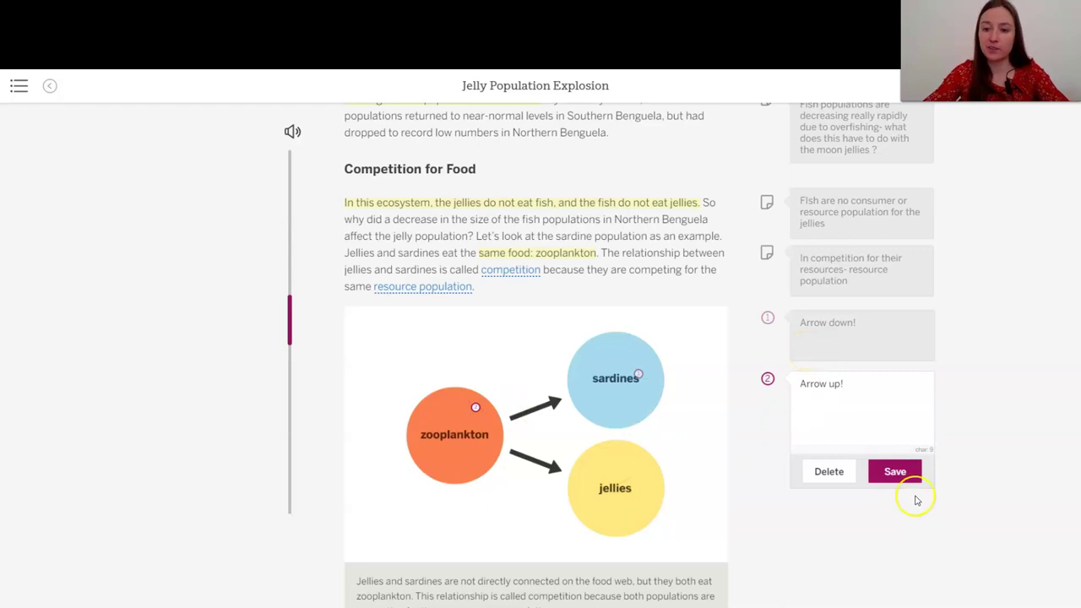
click(890, 471)
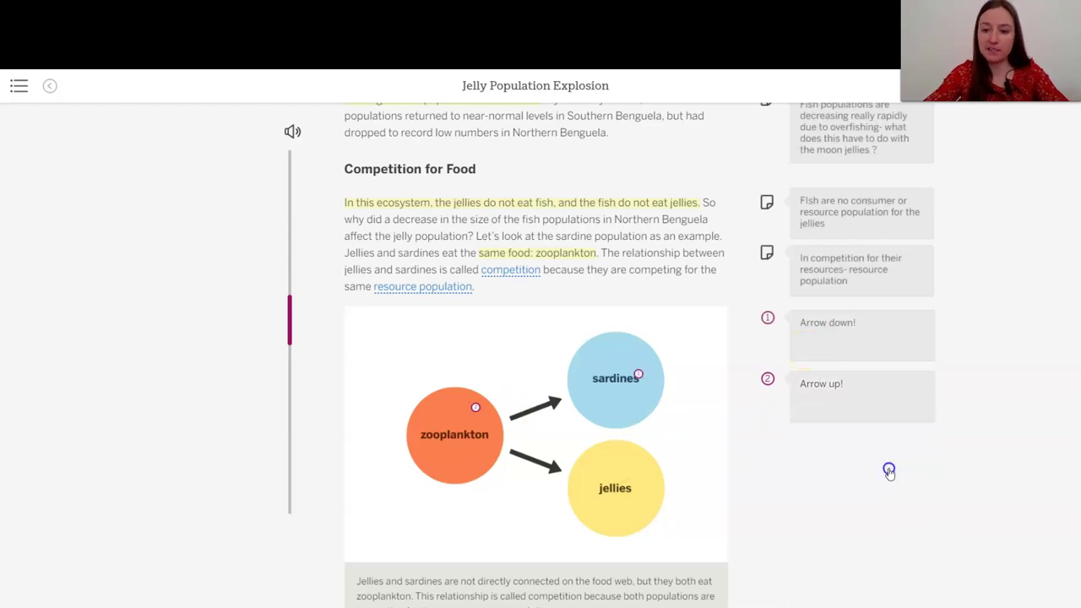
Pin the note "Increase ESM" on the zooplankton circle in the "Competition for Food" diagram
click(460, 432)
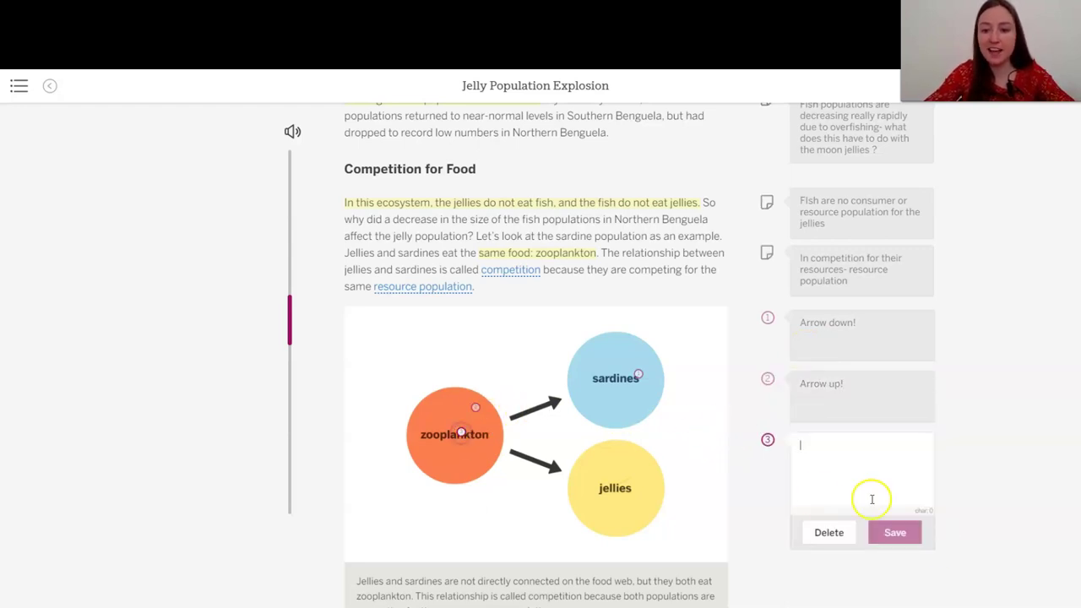
click(901, 440)
text(()
key(BackSpace)
text(()
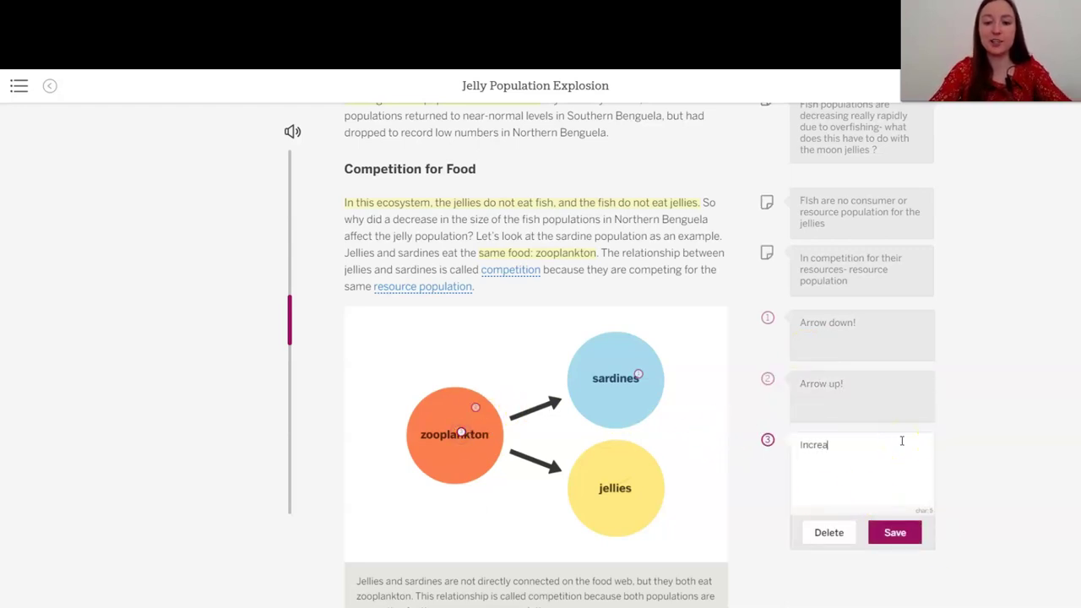
click(892, 529)
Pin the note "Increase number of births" on the jellies circle in the food diagram
click(629, 474)
click(817, 517)
text(in)
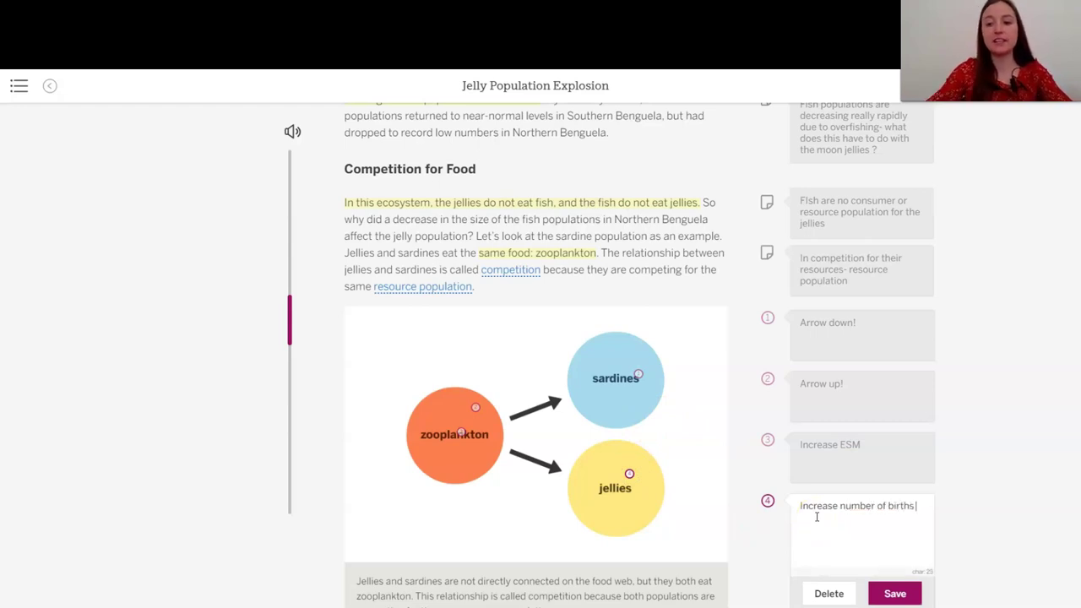
click(894, 593)
Read the sardine decline paragraph against the annotated food diagram, the "After Overfishing in Northern Benguela" diagram, and the closing paragraphs
click(473, 438)
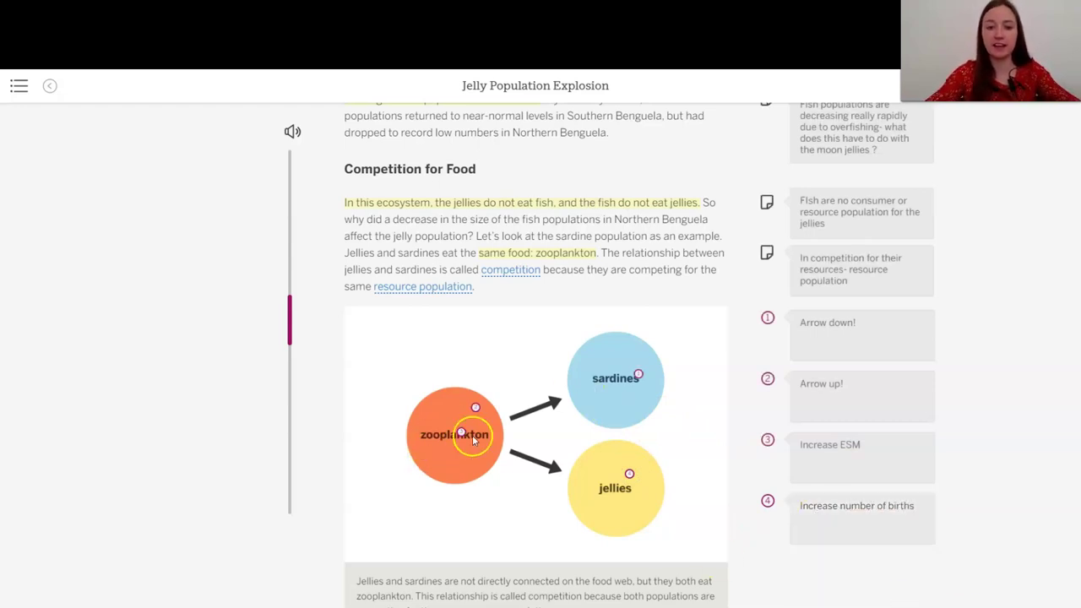
scroll(532, 285, down, 5)
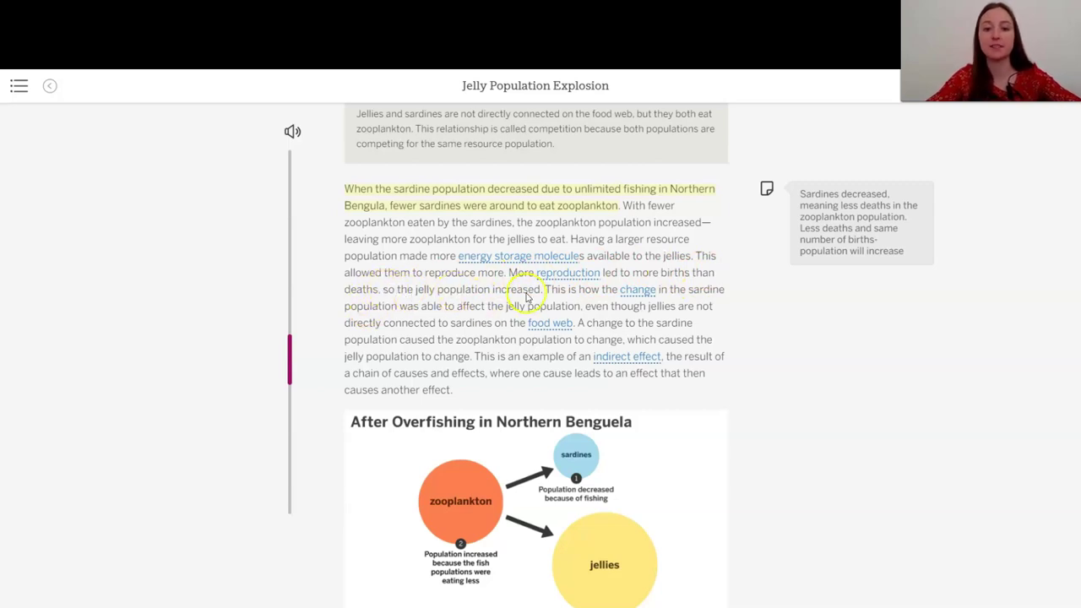
scroll(549, 253, up, 3)
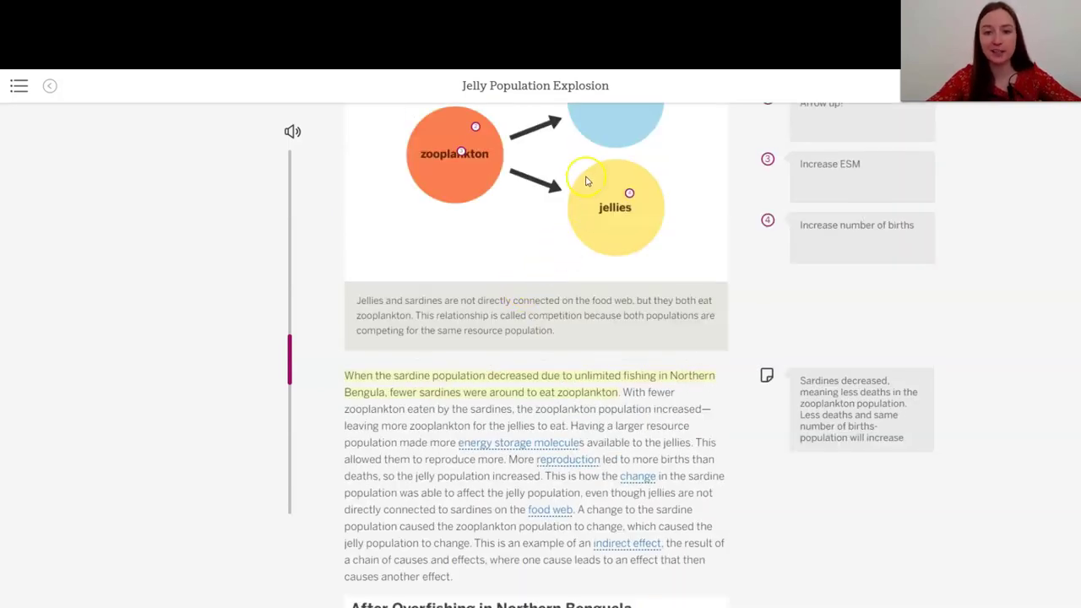
scroll(582, 223, up, 3)
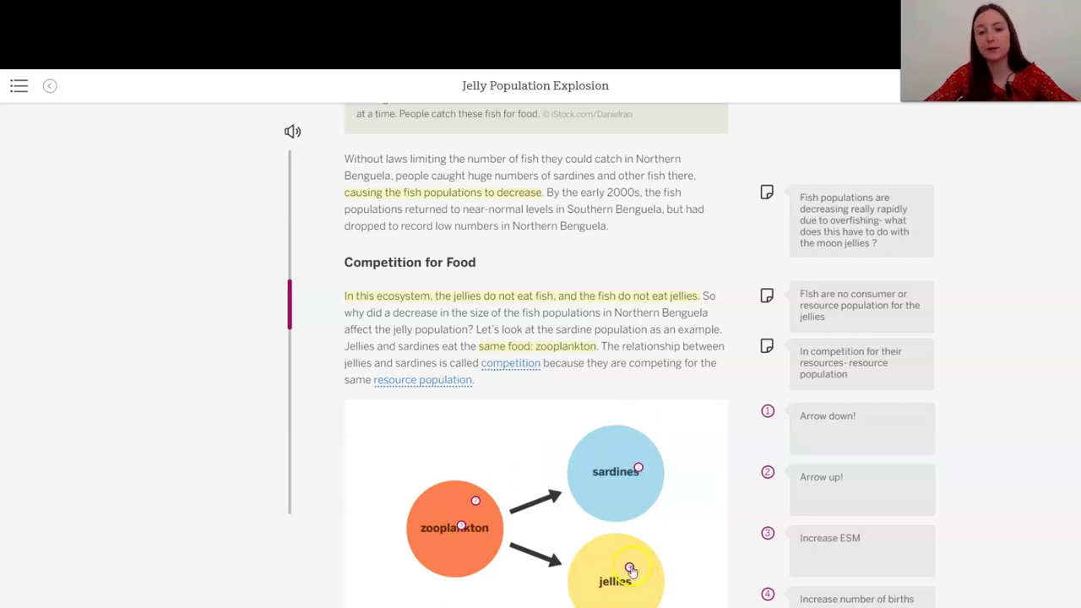
scroll(630, 570, down, 5)
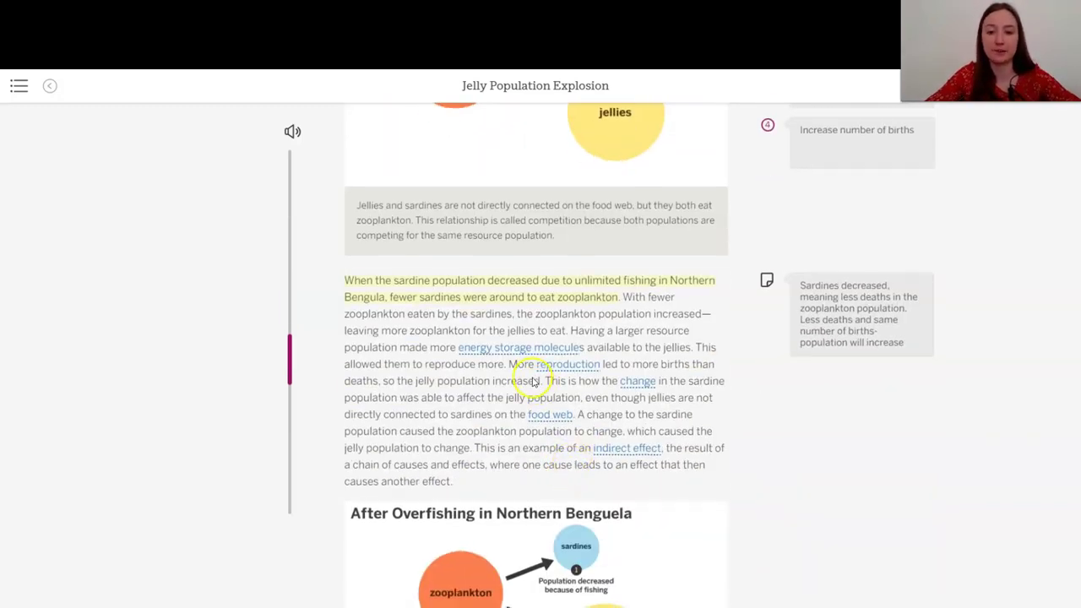
scroll(532, 382, down, 1)
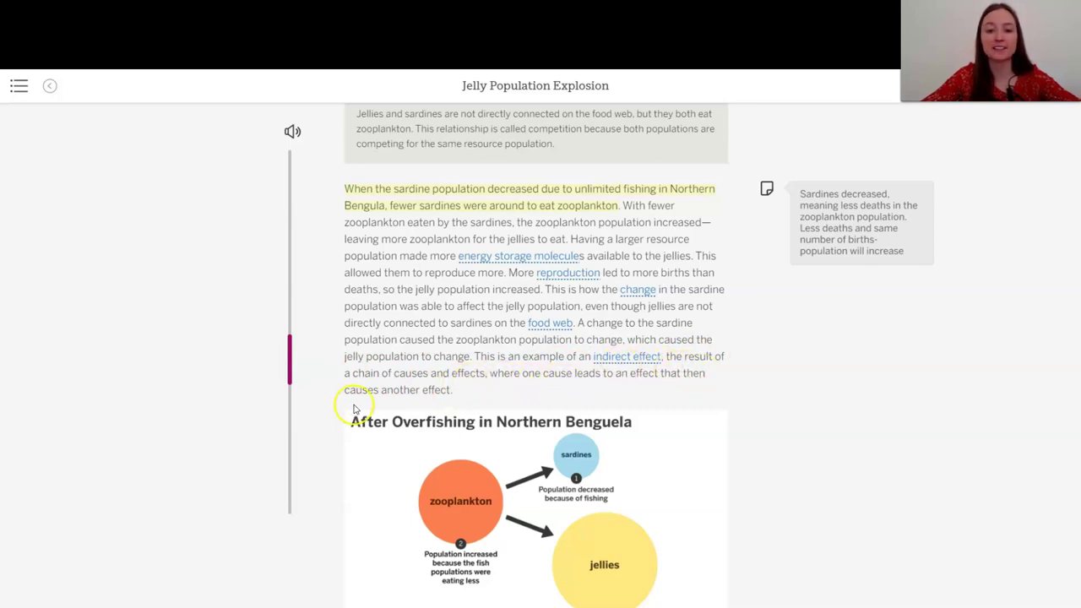
scroll(535, 388, down, 3)
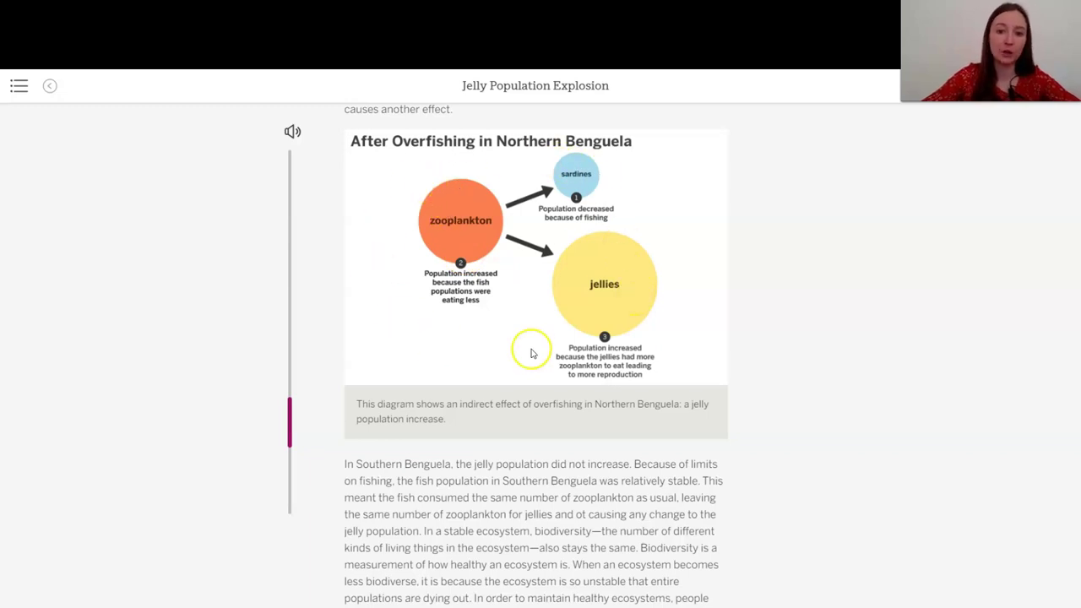
scroll(437, 314, down, 2)
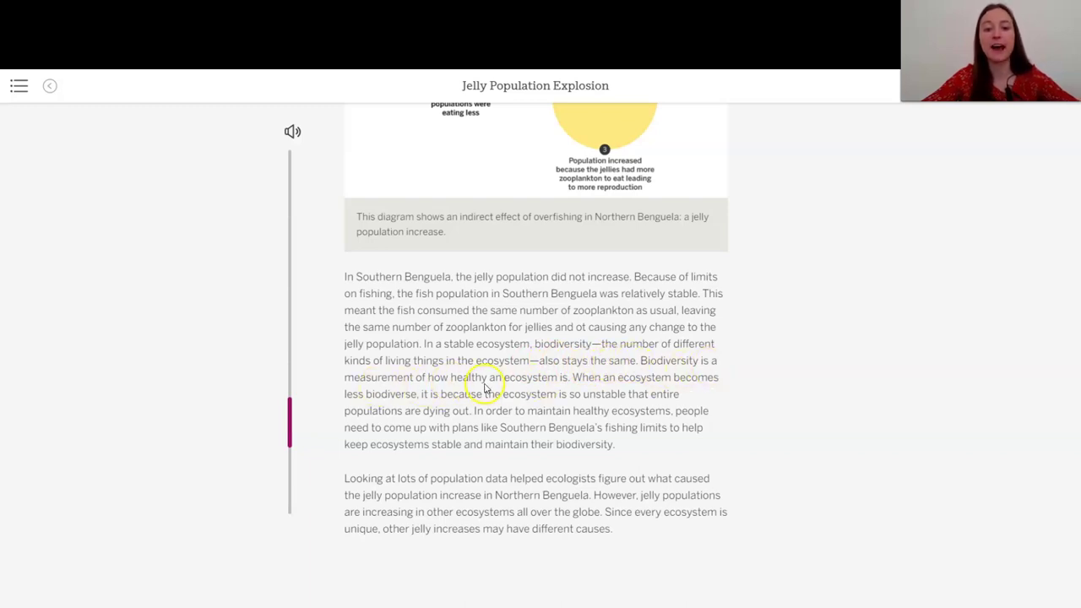
Highlight "Biodiversity is a measurement of how healthy an ecosystem is" and attach the note "Biodiversity is an important measure of health"
click(563, 380)
drag(563, 379, 644, 357)
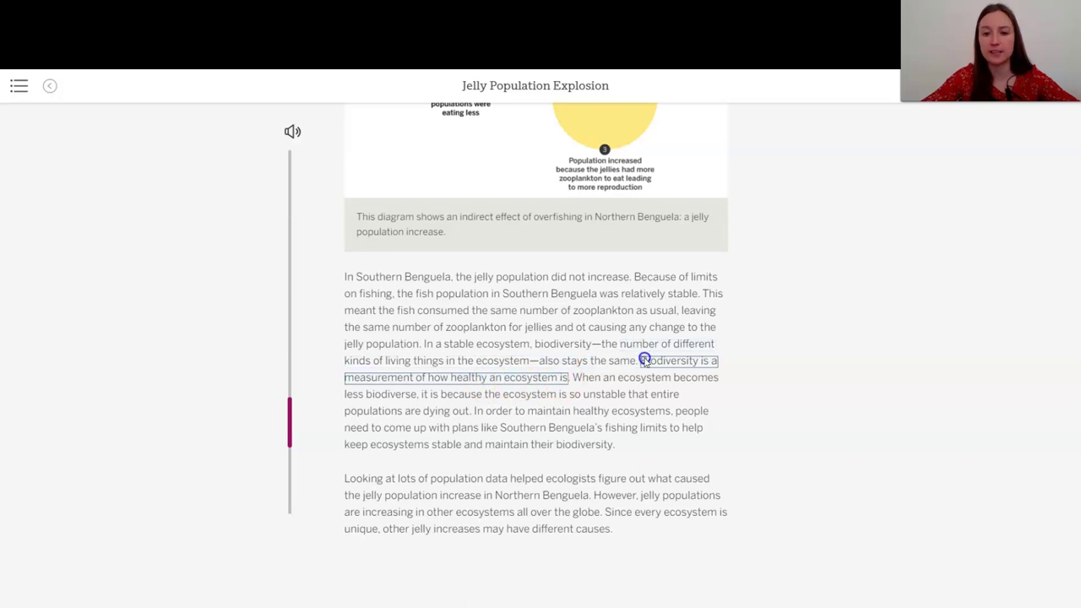
click(595, 327)
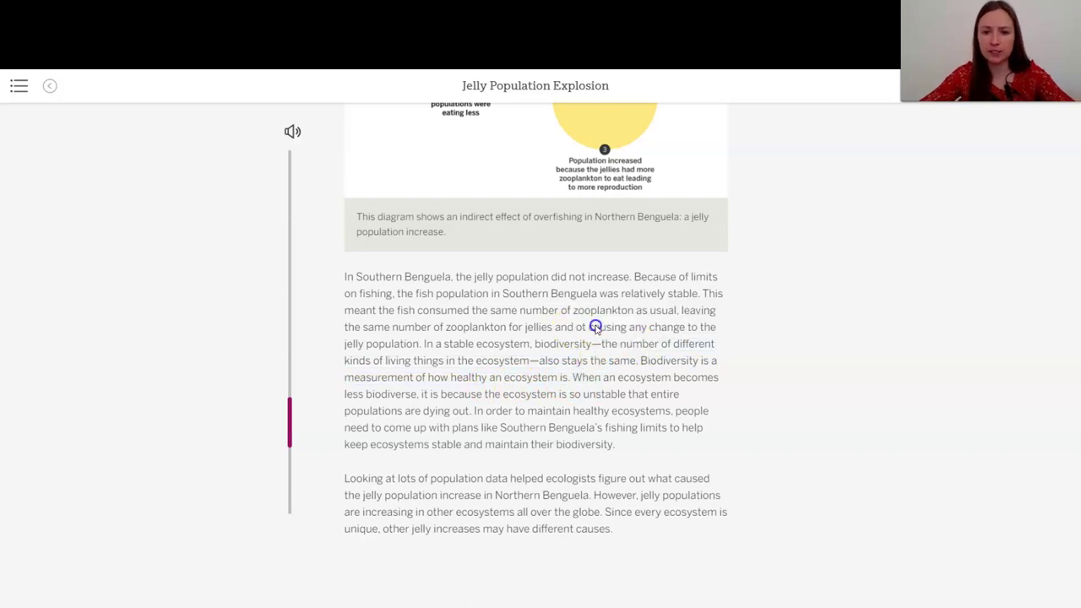
click(682, 361)
click(658, 318)
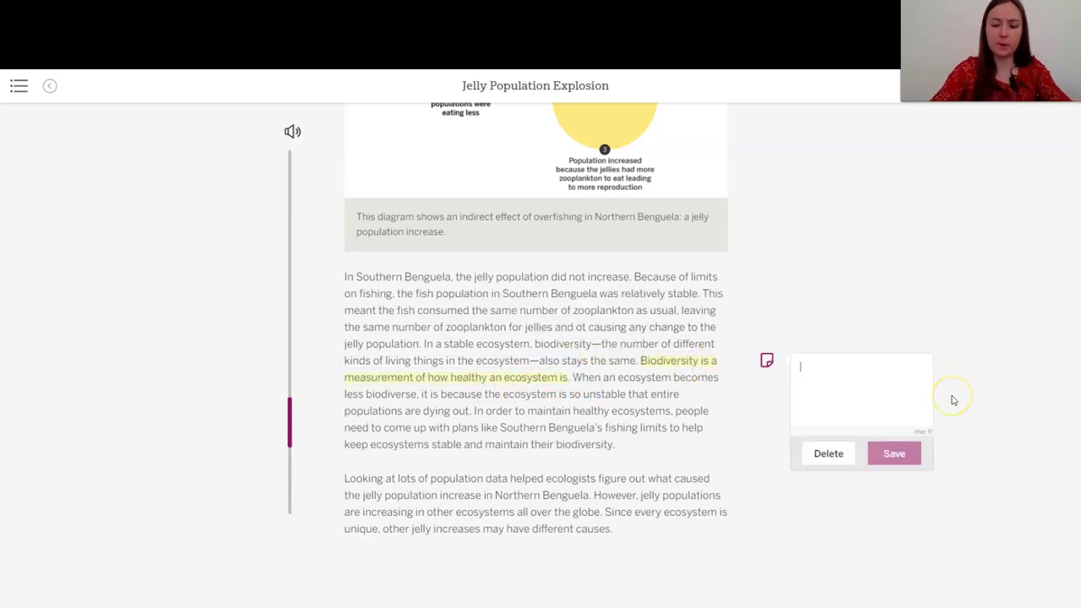
text(Bi)
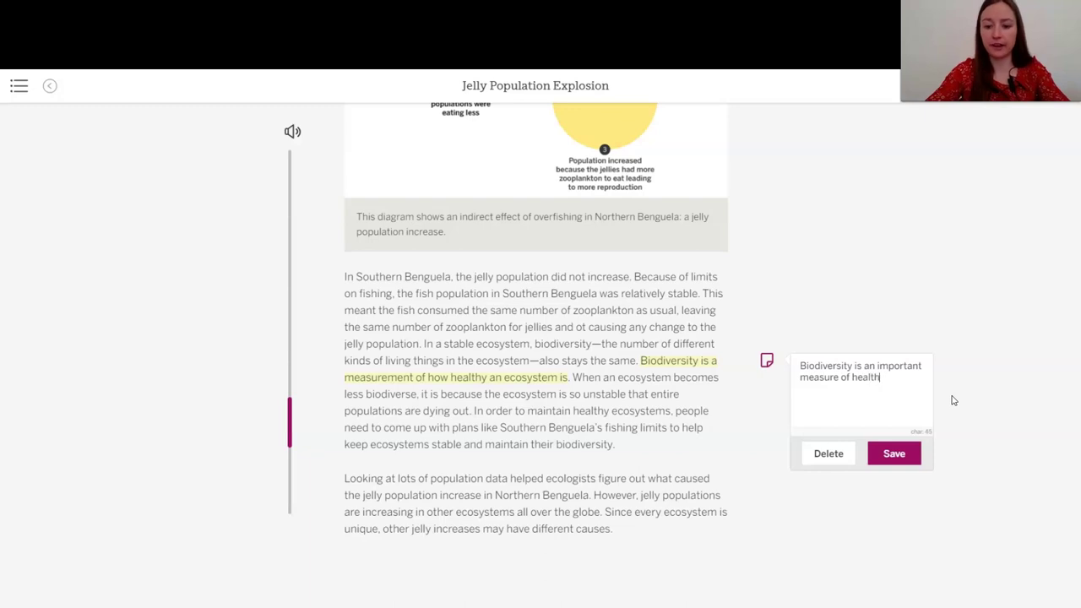
click(890, 456)
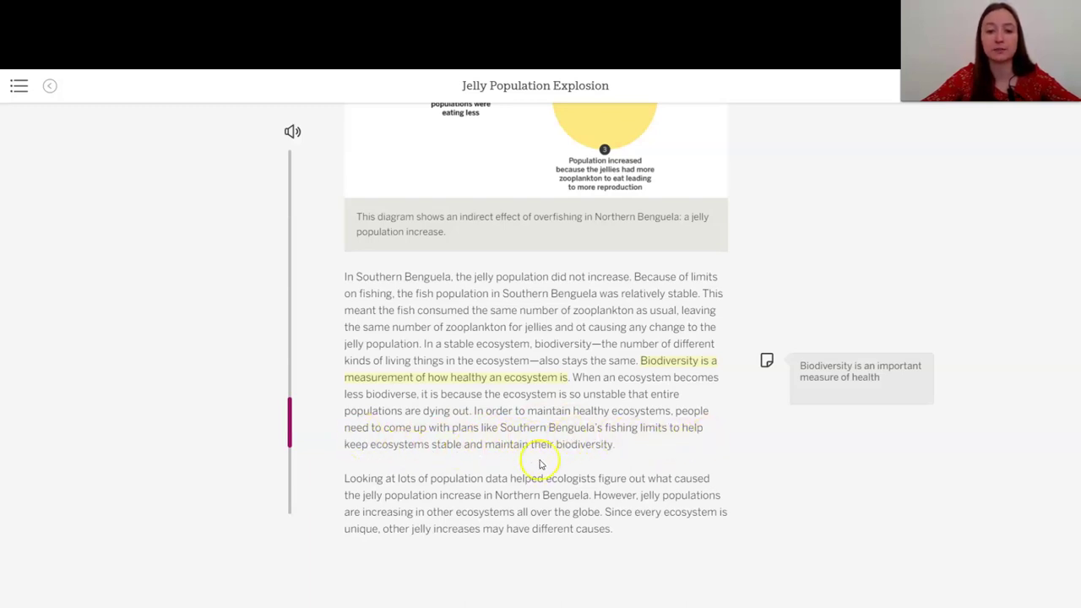
Highlight the "In order to maintain healthy ecosystems" sentence and attach the note "This is a solution- it is something humans can do to help!"
drag(615, 446, 478, 414)
click(504, 365)
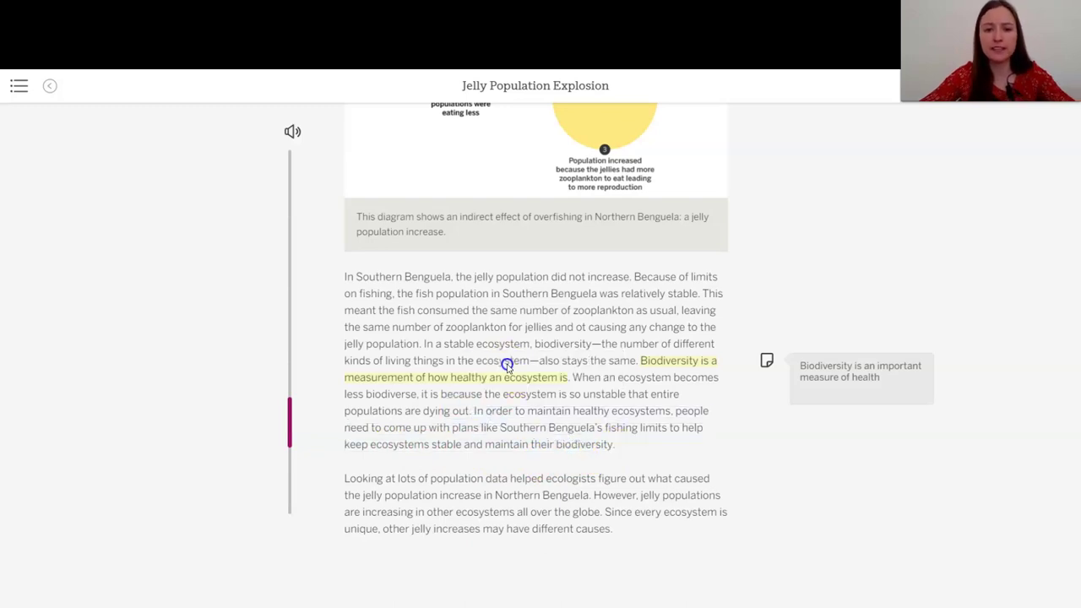
click(561, 425)
click(637, 365)
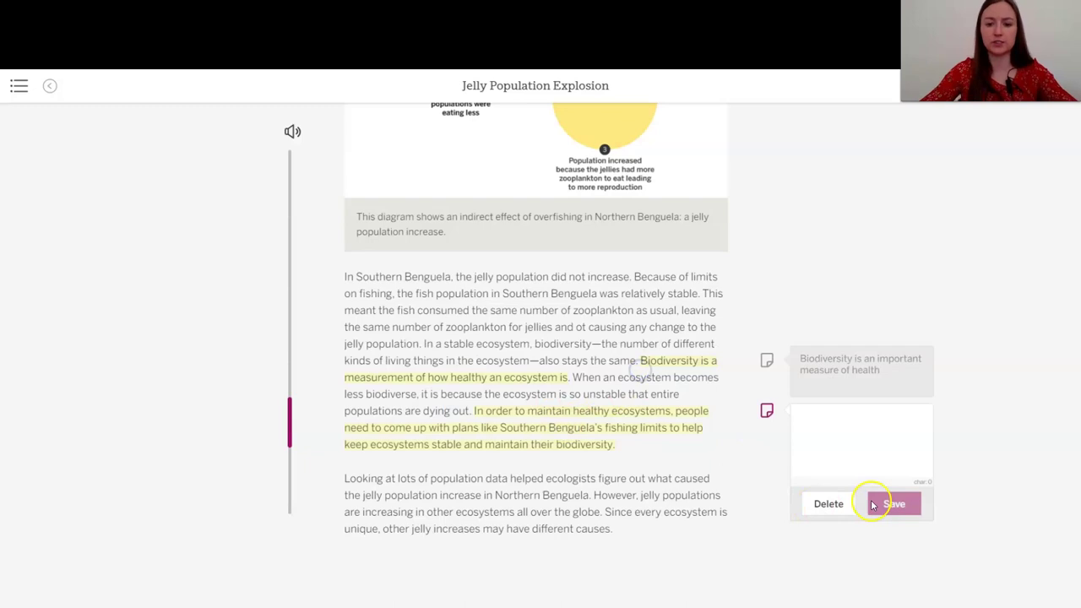
text(T)
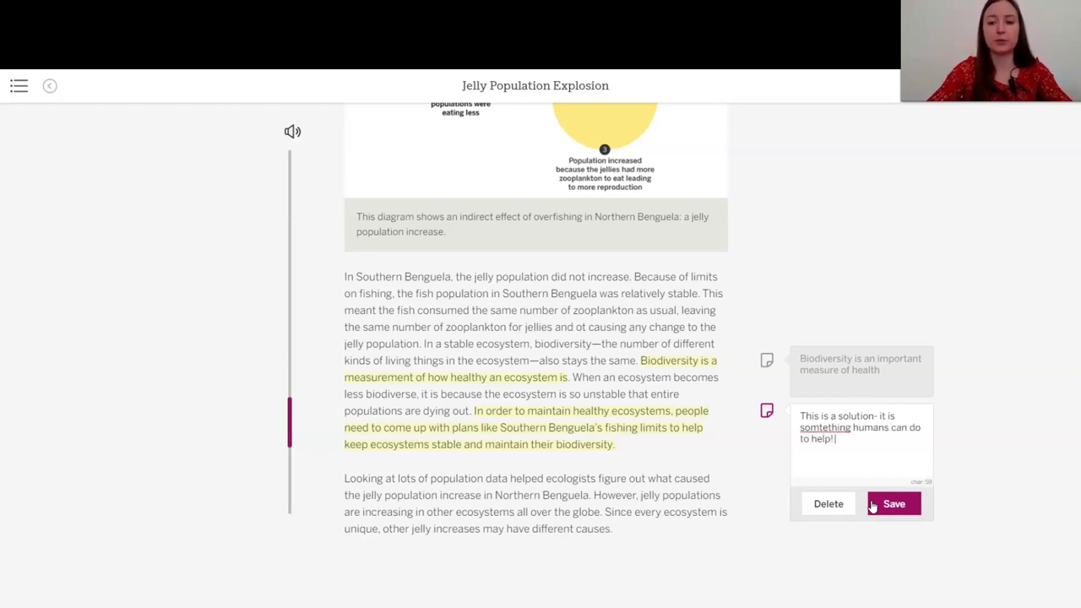
right_click(836, 430)
click(870, 231)
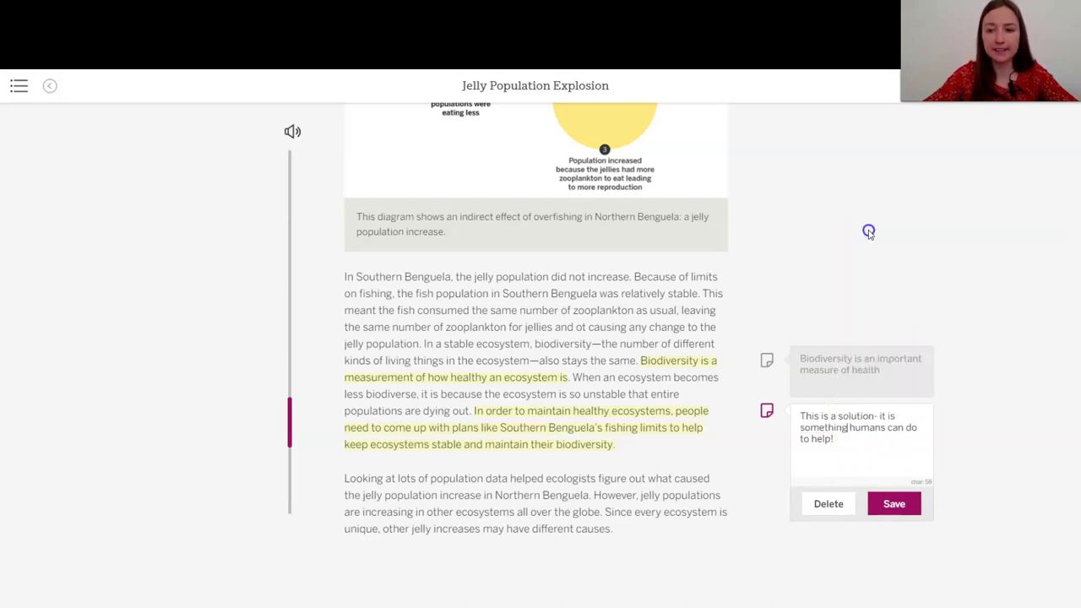
click(888, 507)
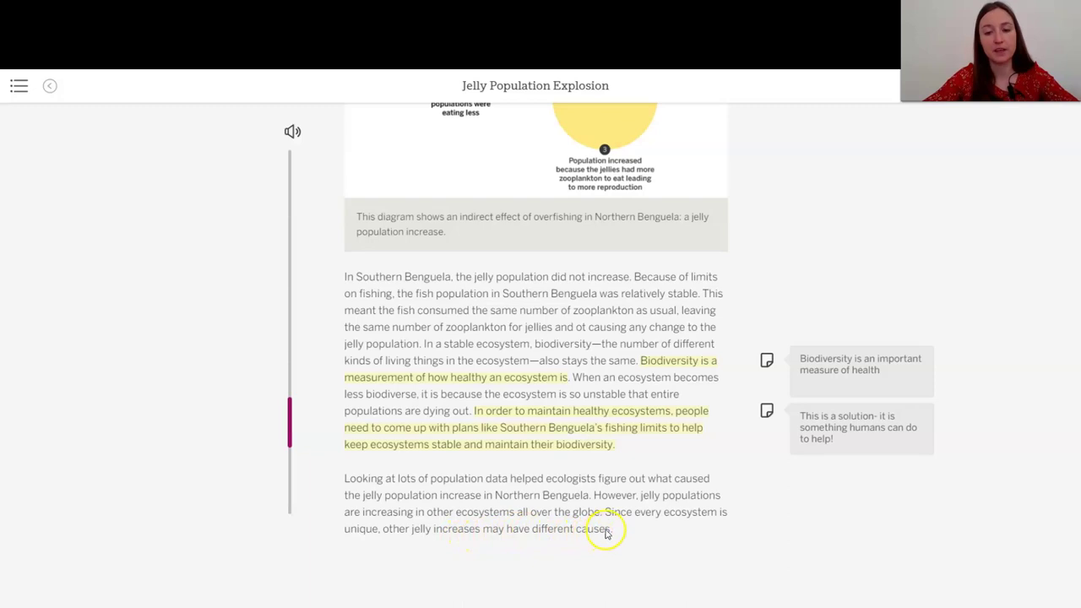
Highlight "jelly increases may have different causes" in the last paragraph and attach the note "Specific evidence for our moon jellies"
drag(603, 530, 418, 530)
click(459, 488)
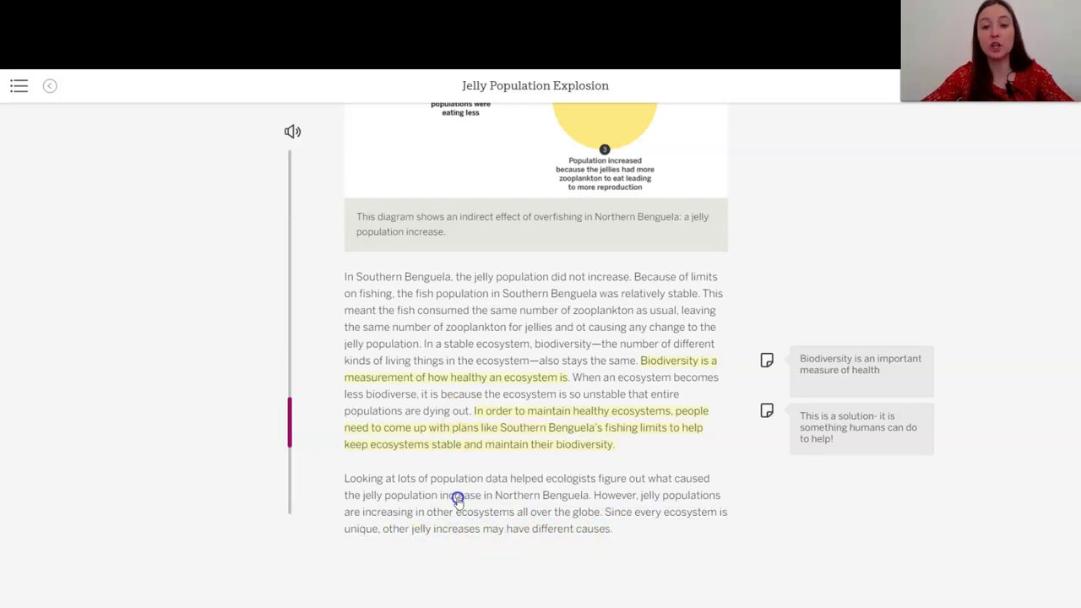
click(495, 525)
click(608, 481)
text(S)
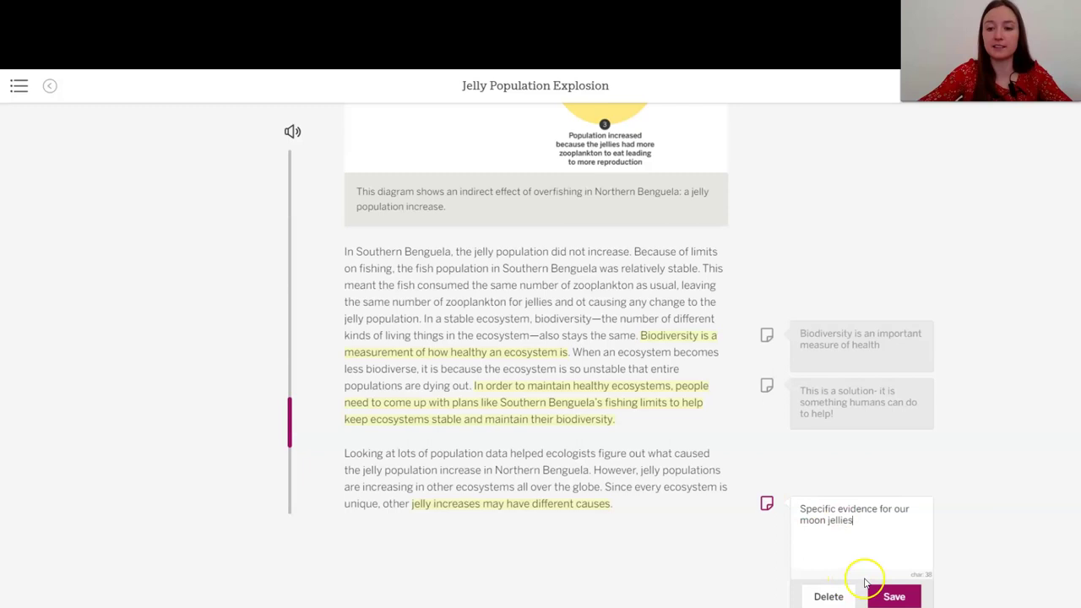
click(886, 595)
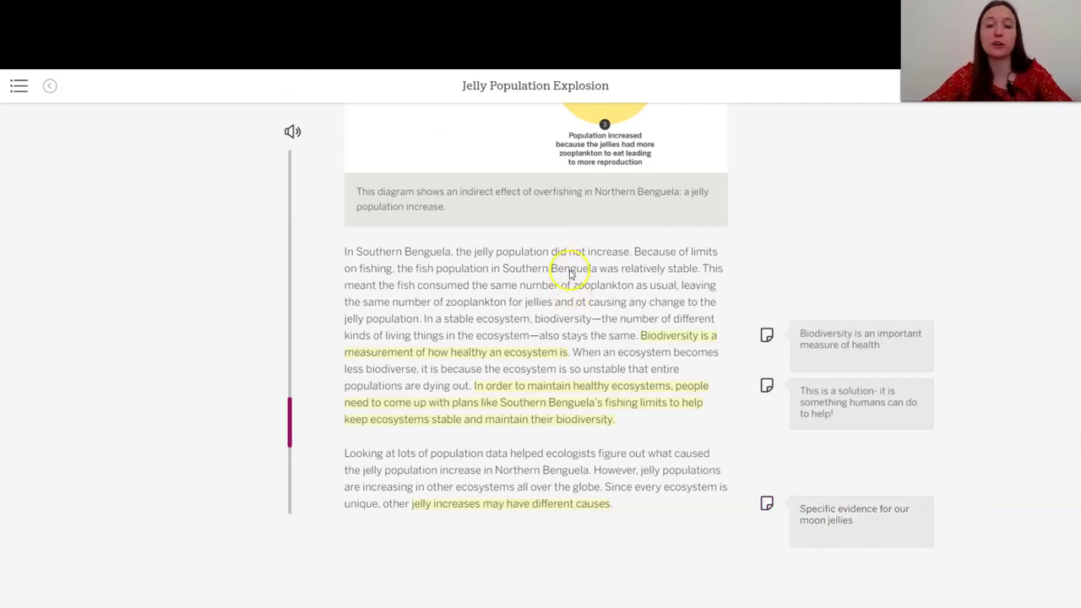